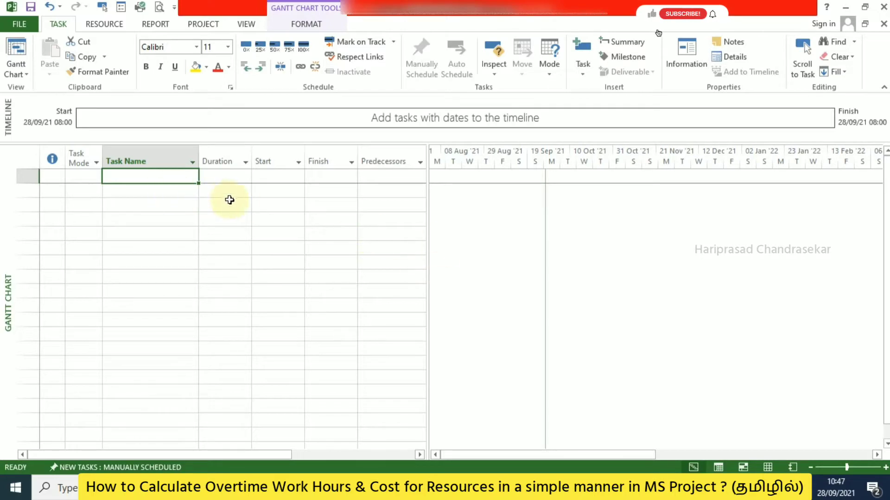
Add a task named A with a duration of 10 days and make it automatically scheduled.
{"action": "key", "text": "Return"}
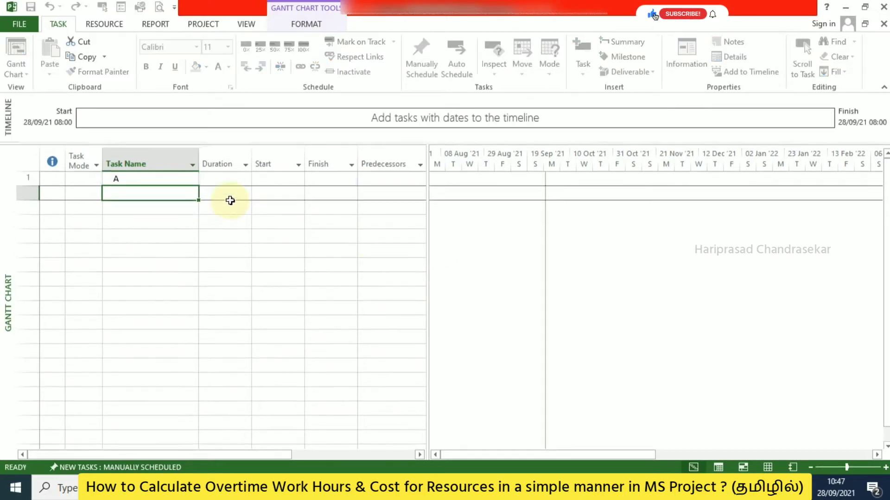
{"action": "left_click", "coordinate": [225, 180]}
{"action": "type", "text": "10"}
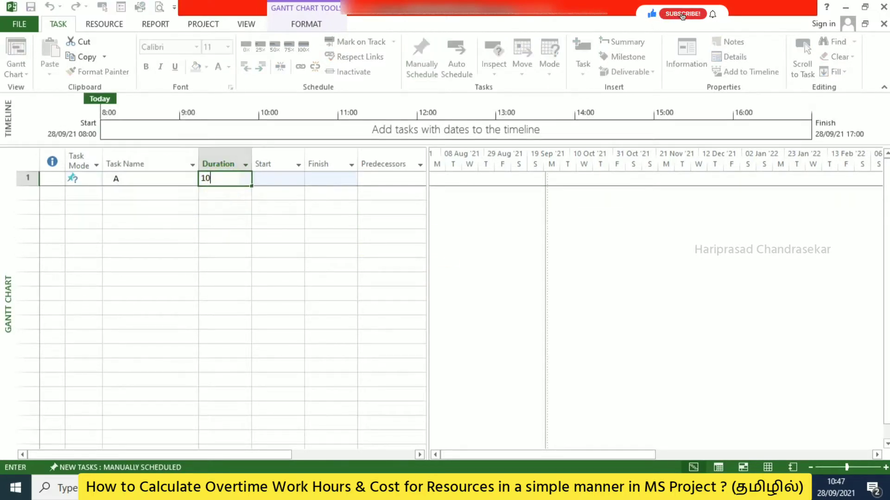
{"action": "key", "text": "Return"}
{"action": "left_click", "coordinate": [157, 172]}
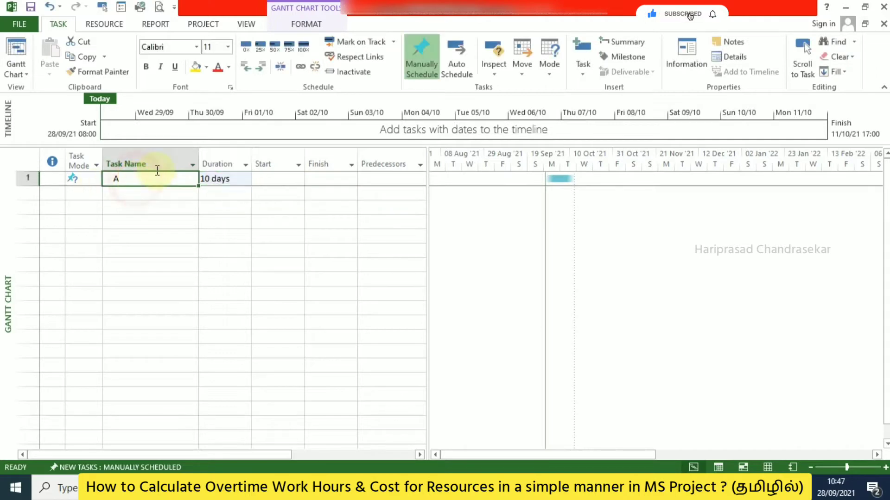
{"action": "left_click", "coordinate": [456, 54]}
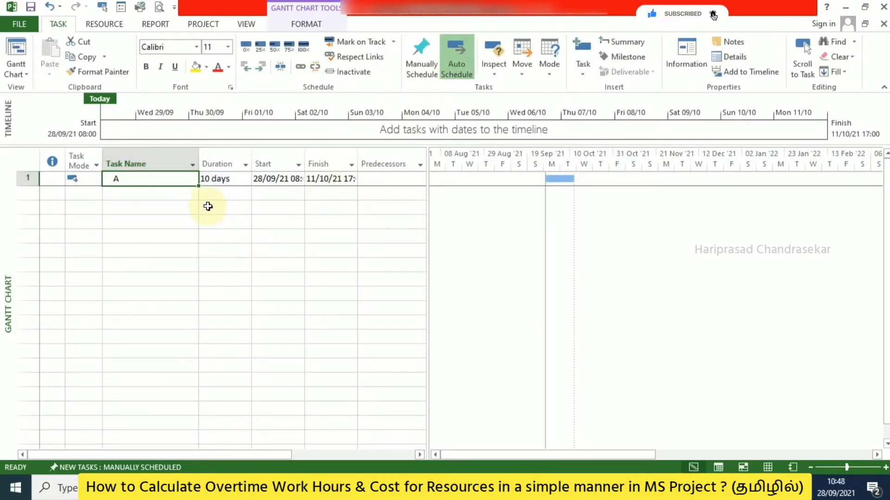
Add a work resource named A (Std) to the resource sheet with a standard rate of $10 per hour.
{"action": "left_click", "coordinate": [768, 467]}
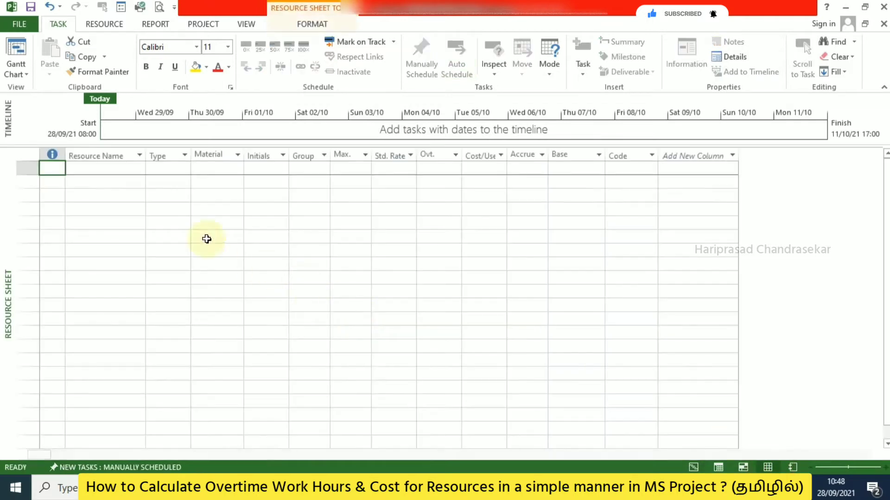
{"action": "left_click", "coordinate": [112, 167]}
{"action": "type", "text": "A (Std"}
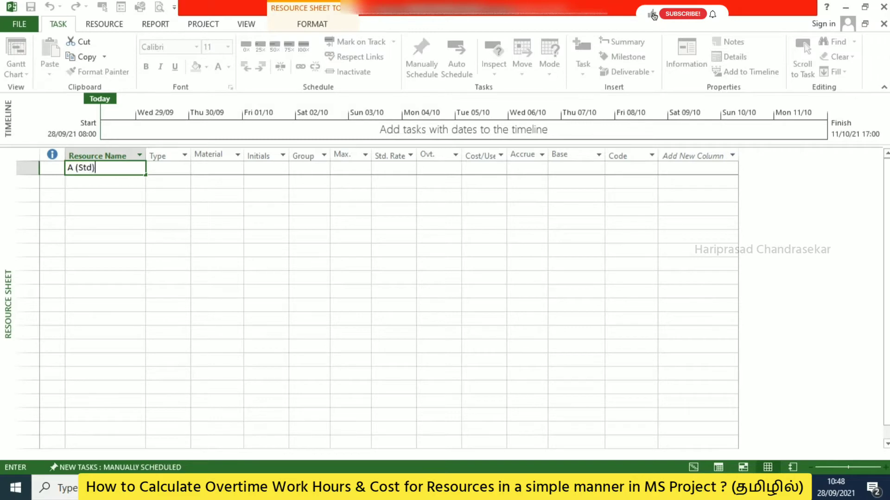
{"action": "key", "text": "Tab"}
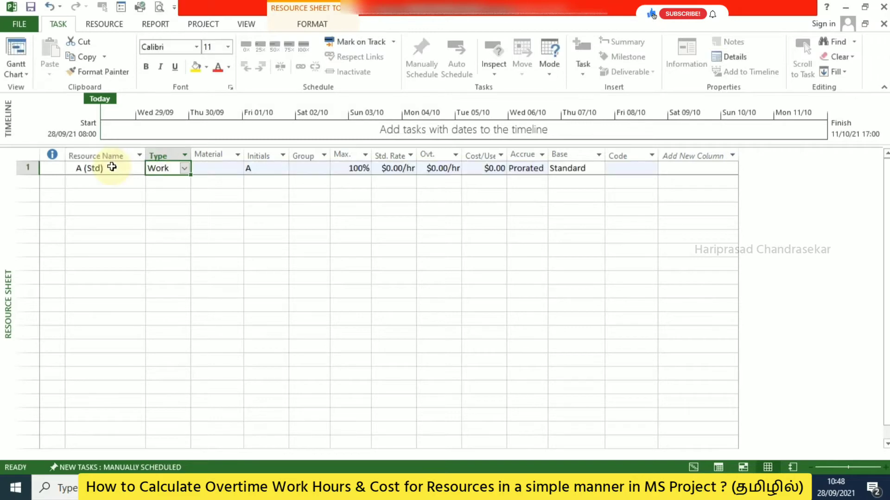
{"action": "key", "text": "Tab"}
{"action": "key", "text": "Tab"}
{"action": "key", "text": "Tab"}
{"action": "key", "text": "Tab"}
{"action": "key", "text": "Tab"}
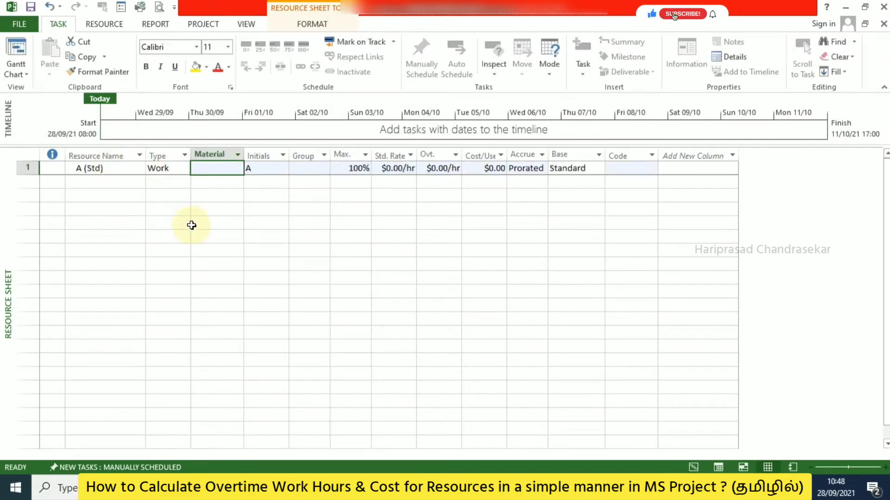
{"action": "key", "text": "BackSpace"}
{"action": "type", "text": "10"}
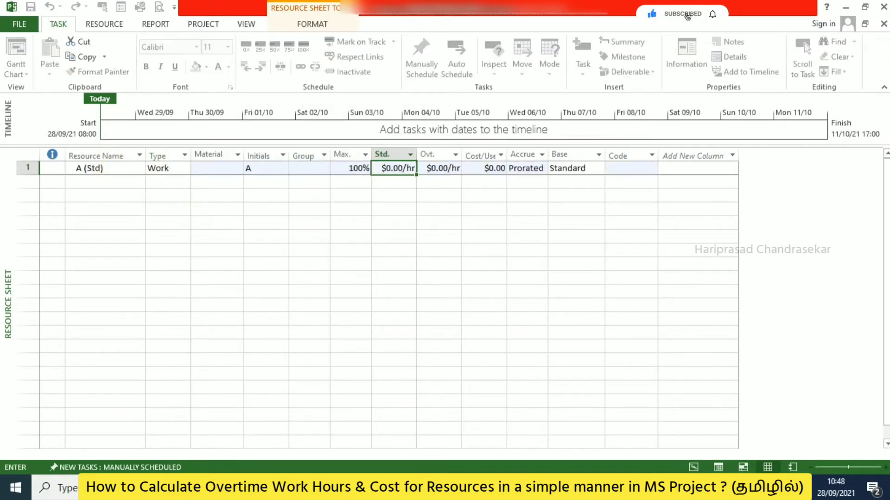
{"action": "key", "text": "Return"}
Add a second work resource named A (OT) with a standard rate of $15 per hour.
{"action": "left_click", "coordinate": [112, 184]}
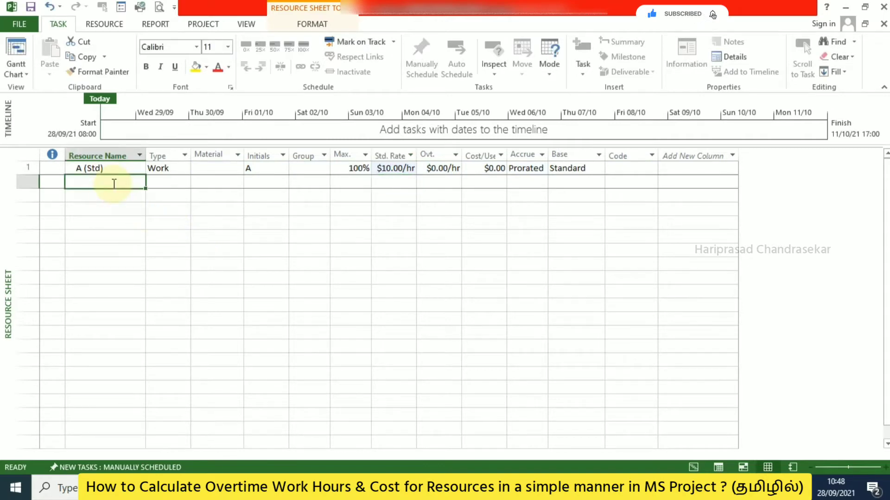
{"action": "type", "text": "A"}
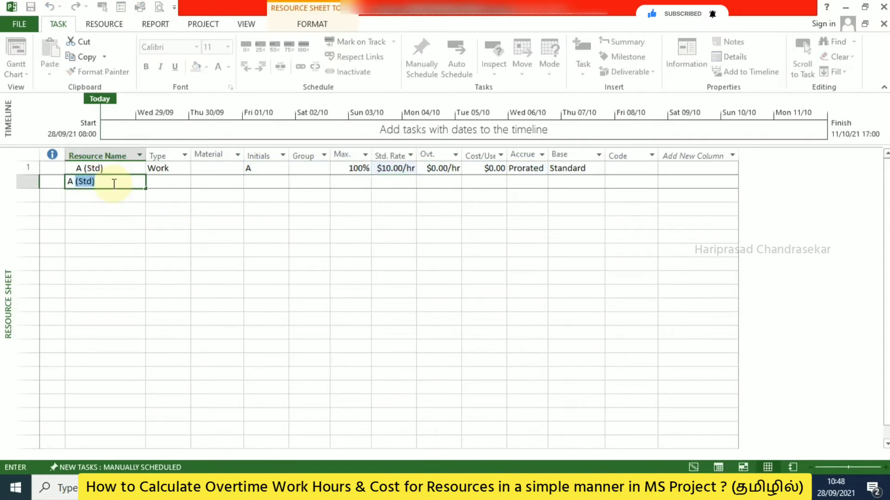
{"action": "type", "text": " (OT)"}
{"action": "key", "text": "Tab"}
{"action": "key", "text": "Tab"}
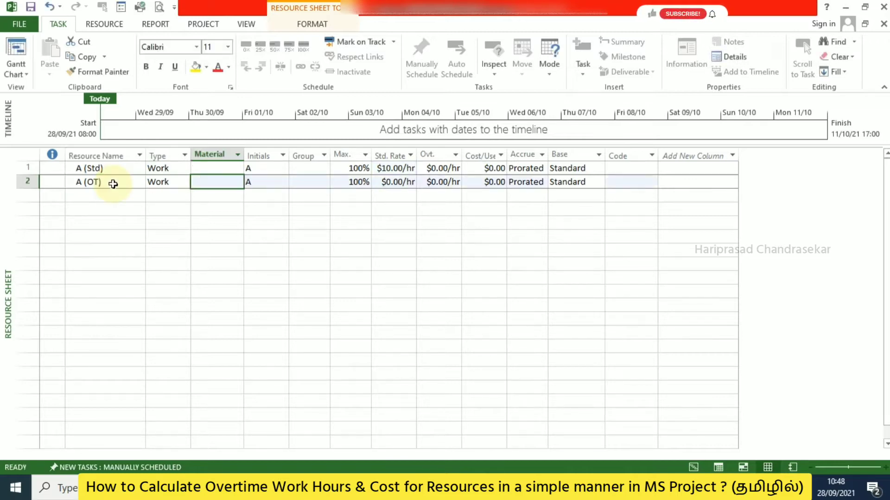
{"action": "key", "text": "Tab"}
{"action": "key", "text": "Tab"}
{"action": "key", "text": "Tab"}
{"action": "key", "text": "Tab"}
{"action": "type", "text": "1"}
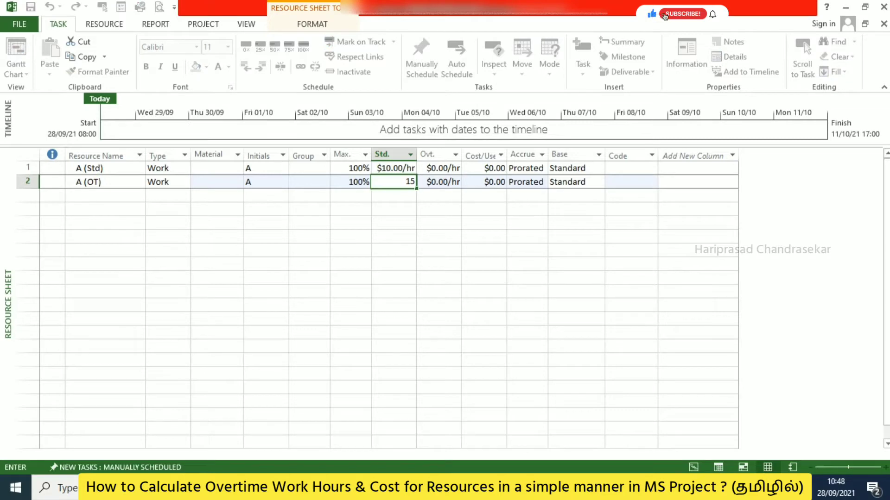
{"action": "key", "text": "Return"}
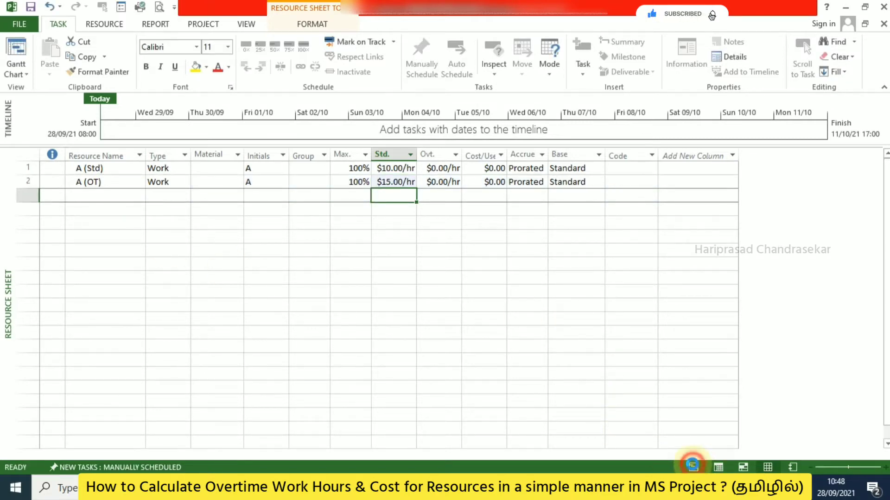
Return to the Gantt Chart and assign both resources, A (Std) and A (OT), to task A.
{"action": "left_click", "coordinate": [693, 467]}
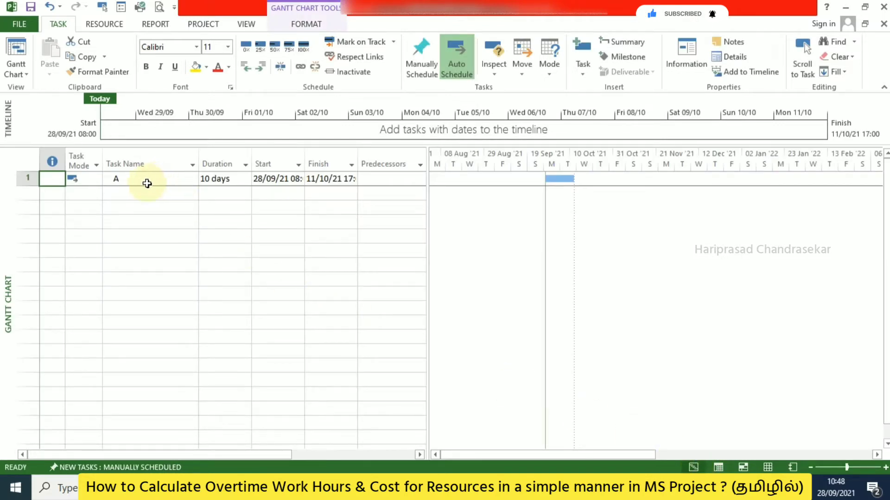
{"action": "left_click_drag", "start_coordinate": [262, 454], "coordinate": [391, 439]}
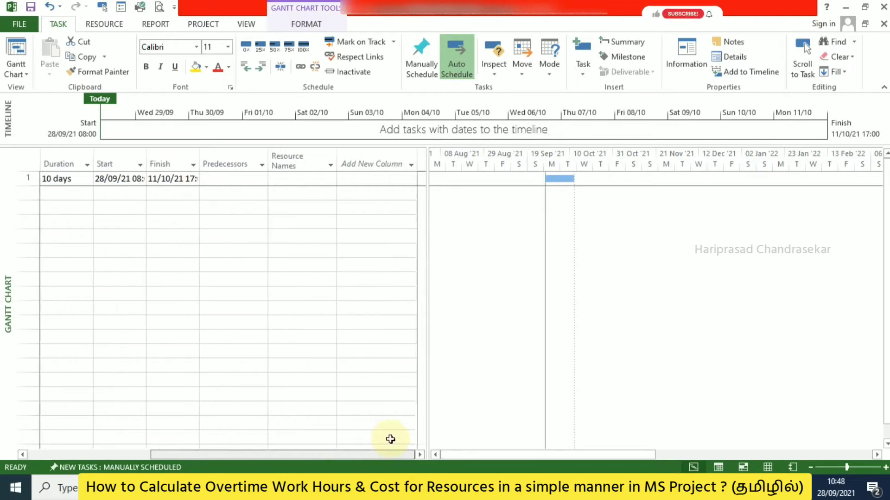
{"action": "left_click", "coordinate": [330, 180]}
{"action": "left_click", "coordinate": [330, 178]}
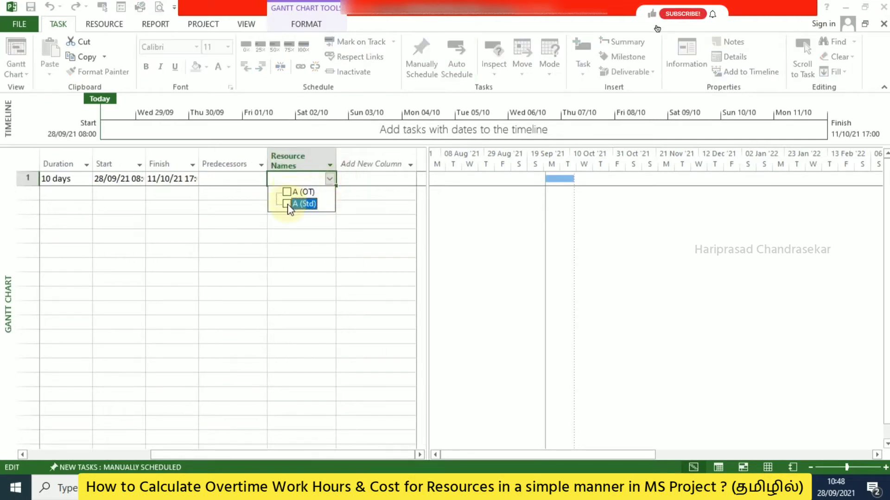
{"action": "left_click", "coordinate": [286, 204]}
{"action": "left_click", "coordinate": [236, 192]}
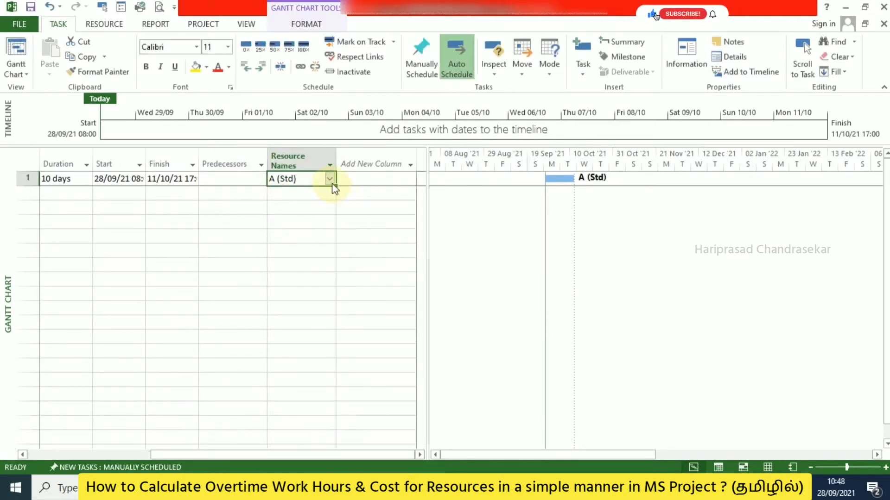
{"action": "left_click", "coordinate": [329, 179]}
{"action": "left_click", "coordinate": [289, 191]}
{"action": "left_click", "coordinate": [244, 191]}
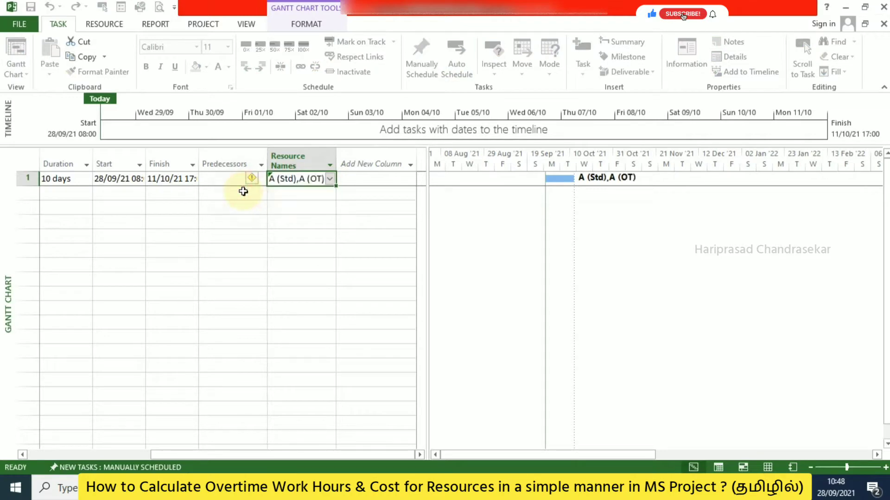
Switch to the Task Usage view and examine the work hours of the A (Std) and A (OT) assignments.
{"action": "left_click_drag", "start_coordinate": [252, 456], "coordinate": [106, 438]}
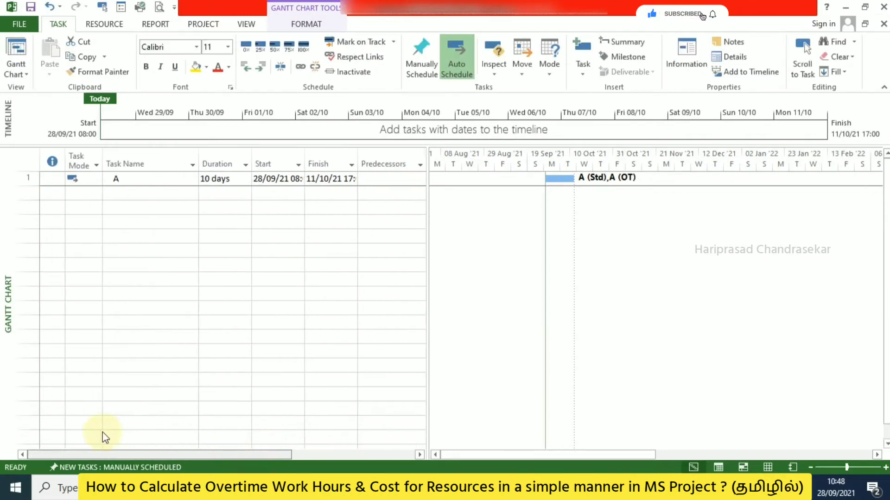
{"action": "left_click", "coordinate": [719, 468]}
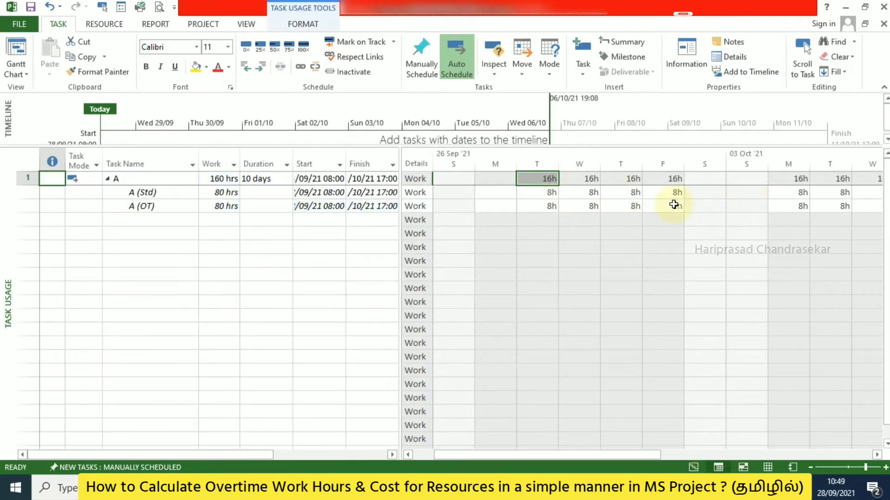
{"action": "left_click", "coordinate": [160, 192]}
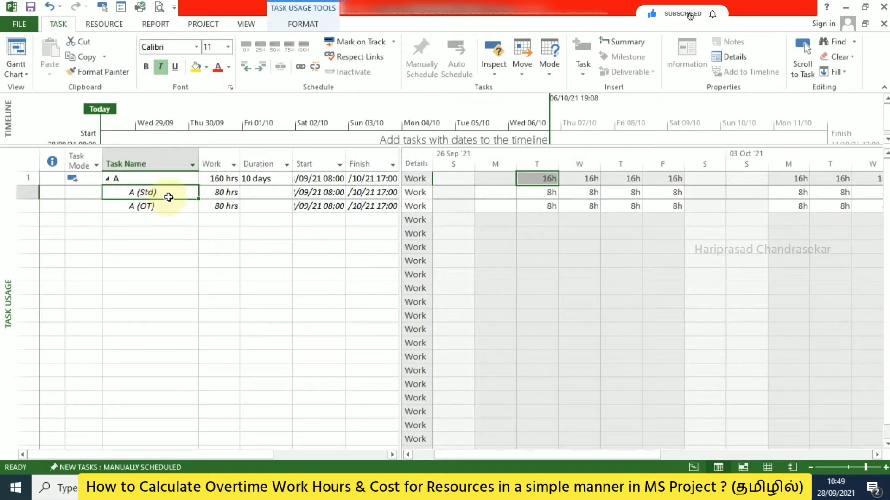
Open the Change Working Time settings and review the A (Std) calendar with its base calendar choices.
{"action": "left_click", "coordinate": [205, 24]}
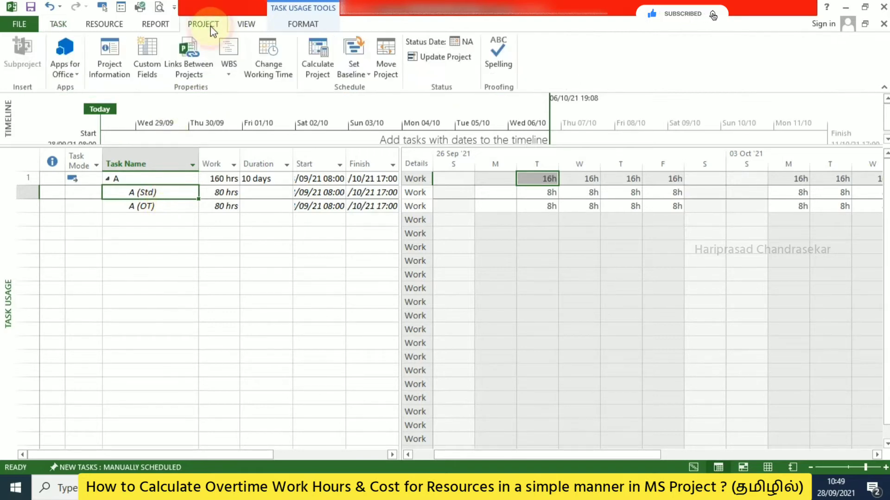
{"action": "left_click", "coordinate": [273, 59]}
{"action": "left_click", "coordinate": [463, 70]}
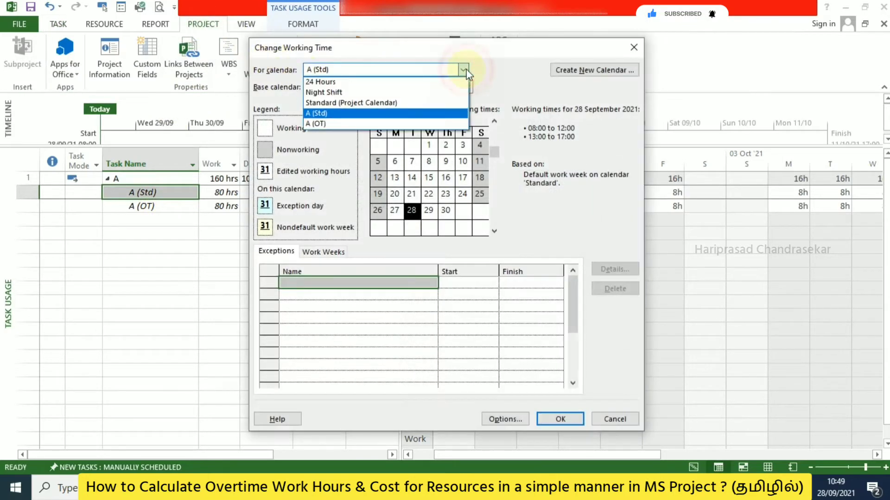
{"action": "left_click", "coordinate": [330, 115]}
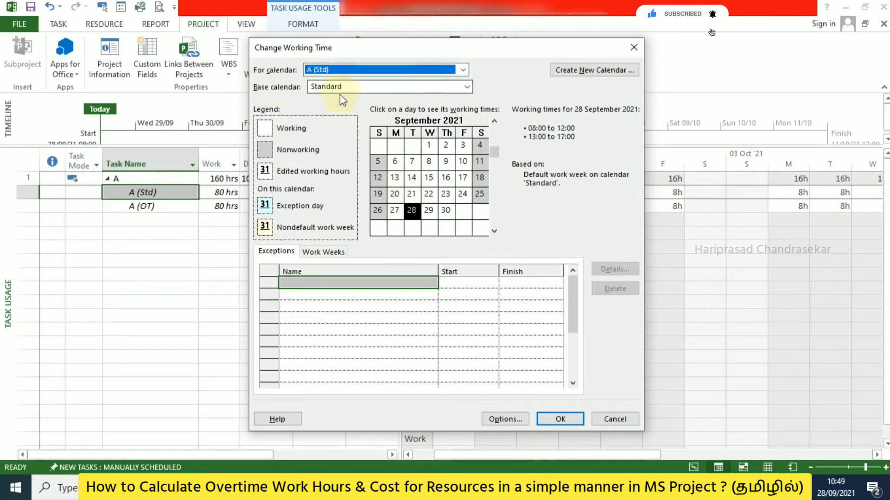
{"action": "left_click", "coordinate": [466, 87]}
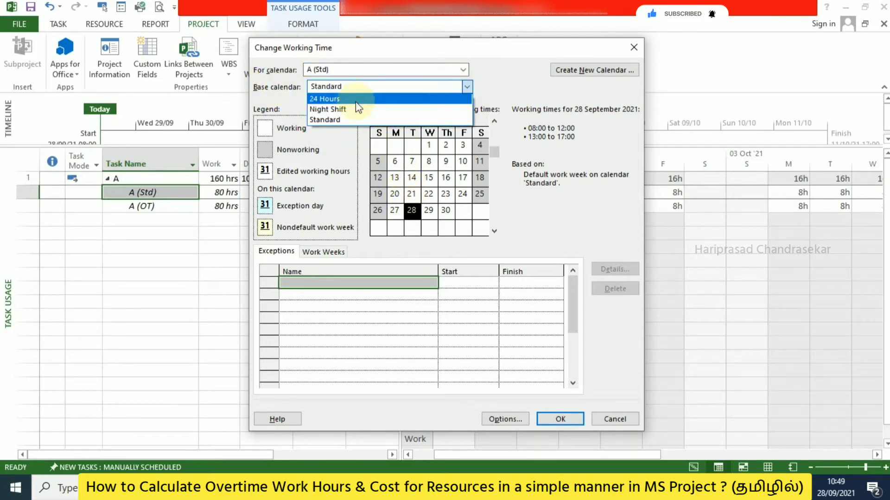
{"action": "left_click", "coordinate": [497, 88]}
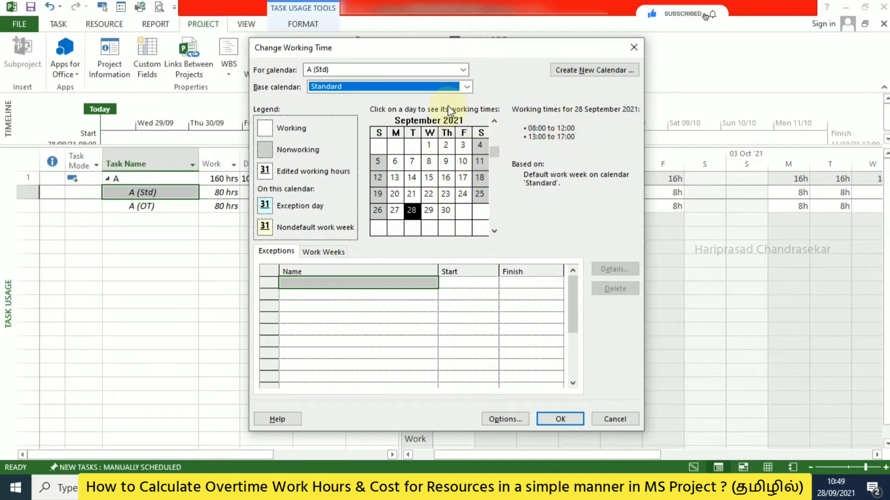
For the A (OT) calendar, set Monday to Friday of the default work week to use specific working times.
{"action": "left_click", "coordinate": [462, 70]}
{"action": "left_click", "coordinate": [353, 126]}
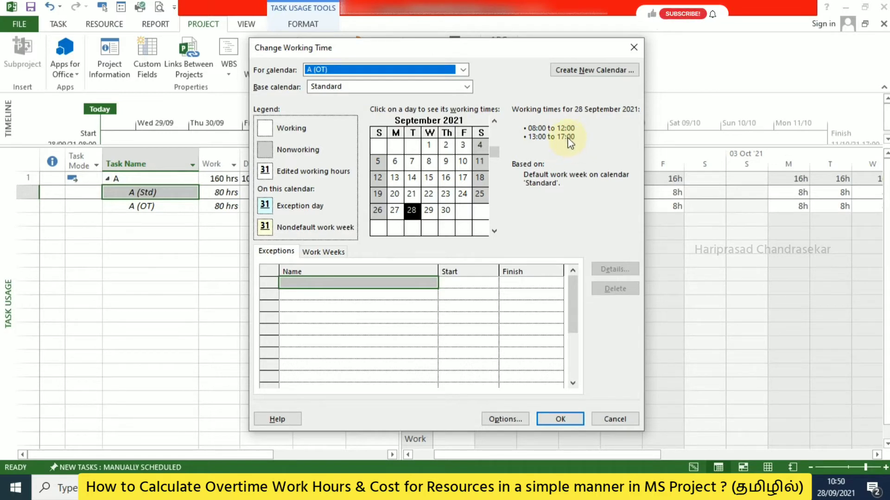
{"action": "left_click", "coordinate": [324, 251]}
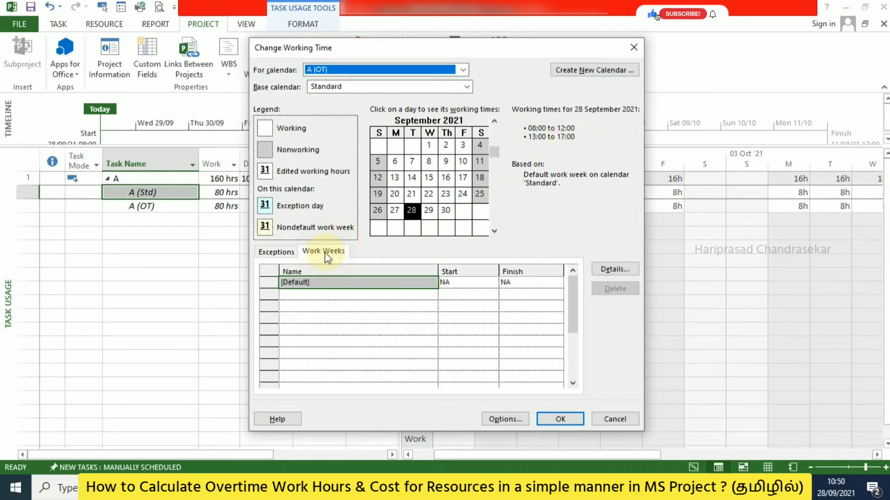
{"action": "left_click", "coordinate": [614, 270]}
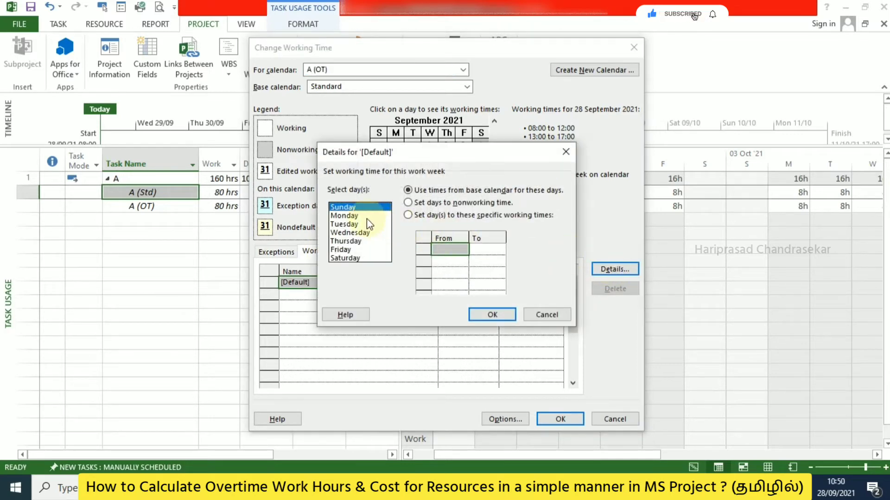
{"action": "left_click", "coordinate": [354, 217]}
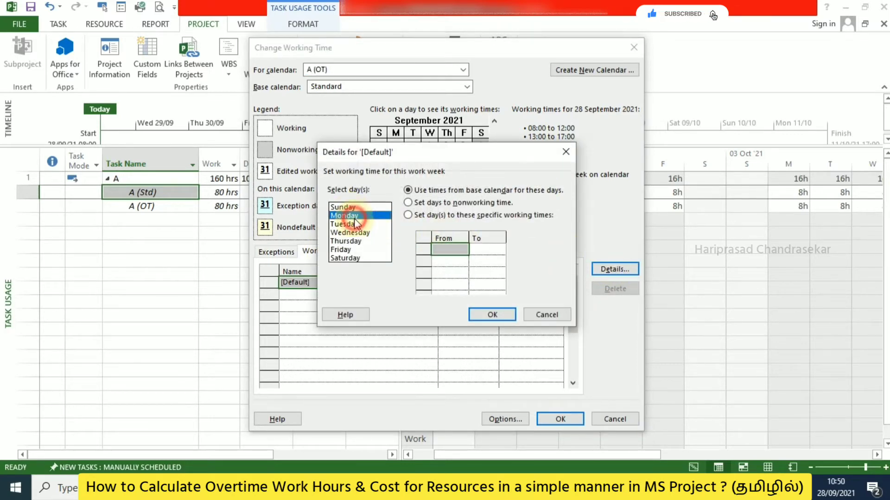
{"action": "left_click", "coordinate": [348, 252], "text": "shift"}
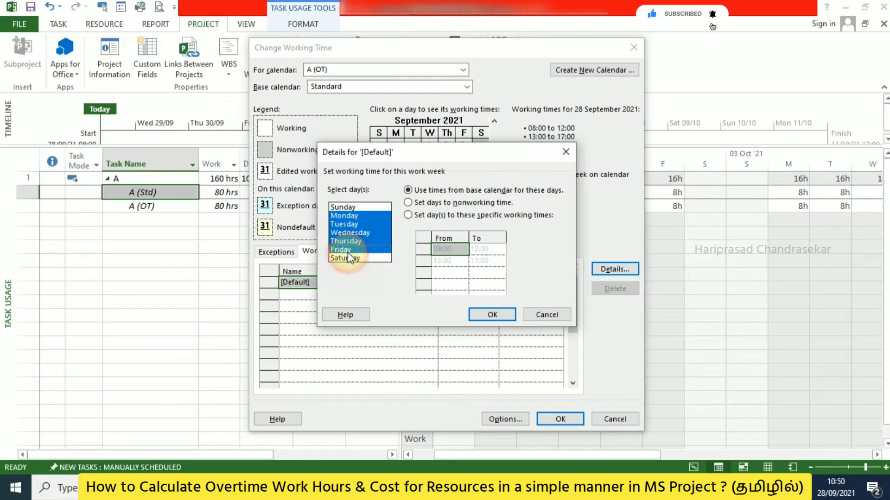
{"action": "left_click", "coordinate": [408, 216]}
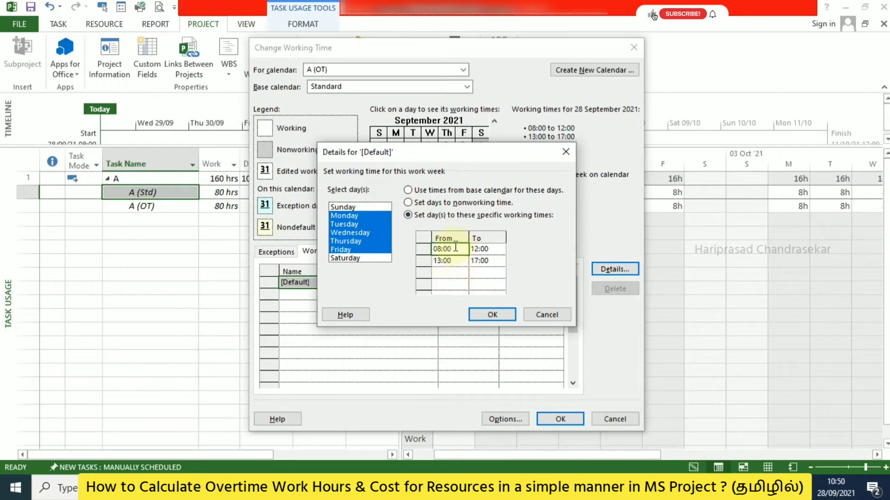
Replace the Monday to Friday working times of the A (OT) calendar with a single shift from 17:00 to 21:00.
{"action": "left_click_drag", "start_coordinate": [456, 248], "coordinate": [481, 257]}
{"action": "key", "text": "Delete"}
{"action": "left_click", "coordinate": [457, 250]}
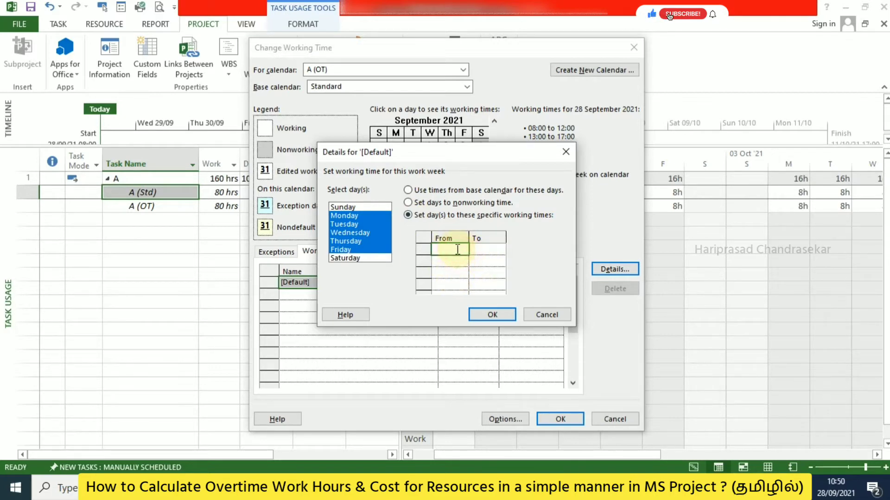
{"action": "type", "text": "17:00"}
{"action": "left_click", "coordinate": [477, 249]}
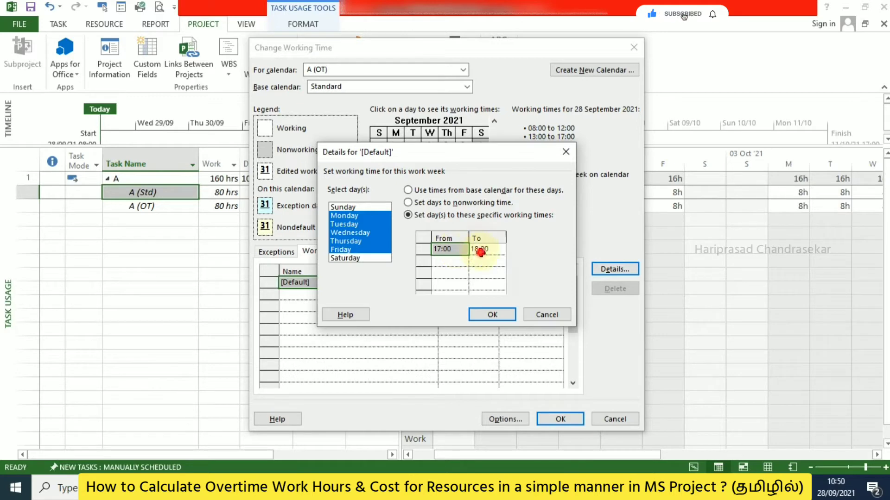
{"action": "type", "text": "21"}
{"action": "left_click", "coordinate": [458, 264]}
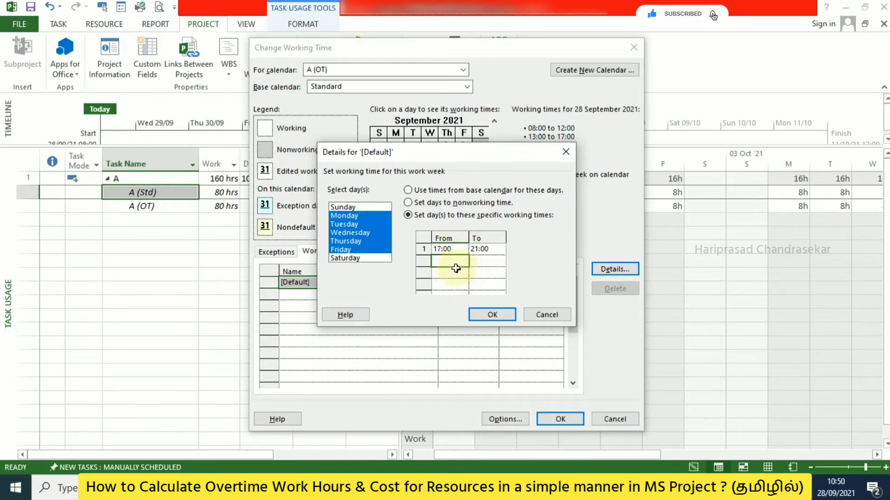
{"action": "left_click", "coordinate": [502, 316]}
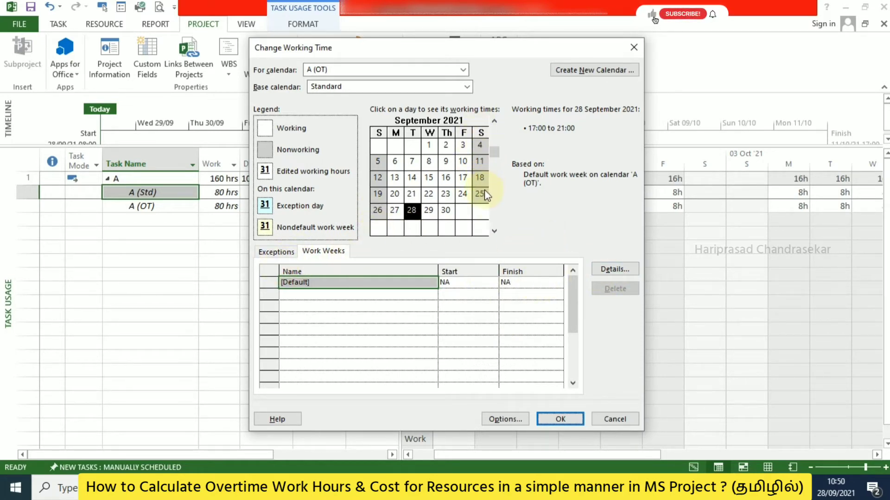
For the default work week of A (OT), set Saturday to specific working times of 08:00 to 12:00 and 13:00 to 17:00.
{"action": "left_click", "coordinate": [620, 271]}
{"action": "left_click", "coordinate": [345, 258]}
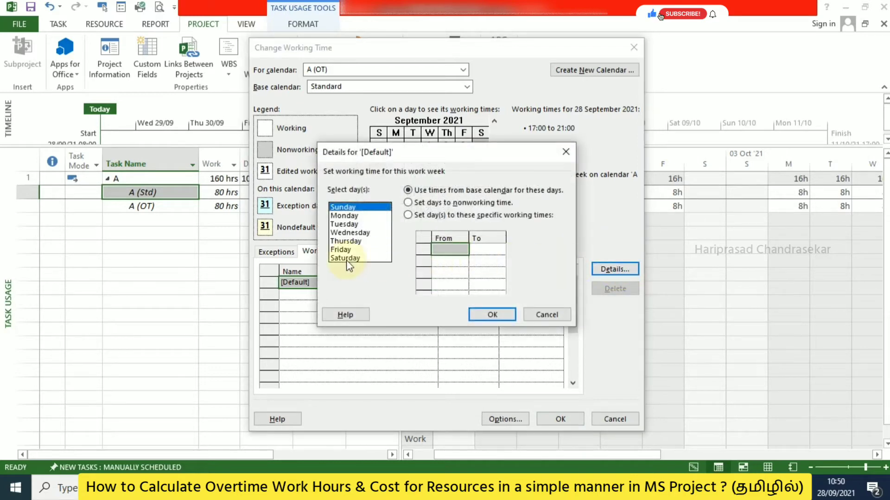
{"action": "left_click", "coordinate": [408, 215]}
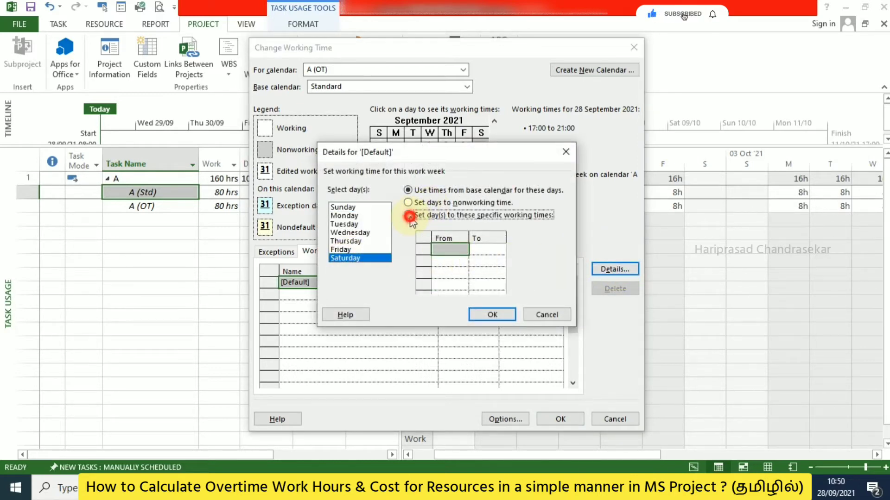
{"action": "left_click", "coordinate": [451, 249]}
{"action": "type", "text": "8"}
{"action": "key", "text": "Return"}
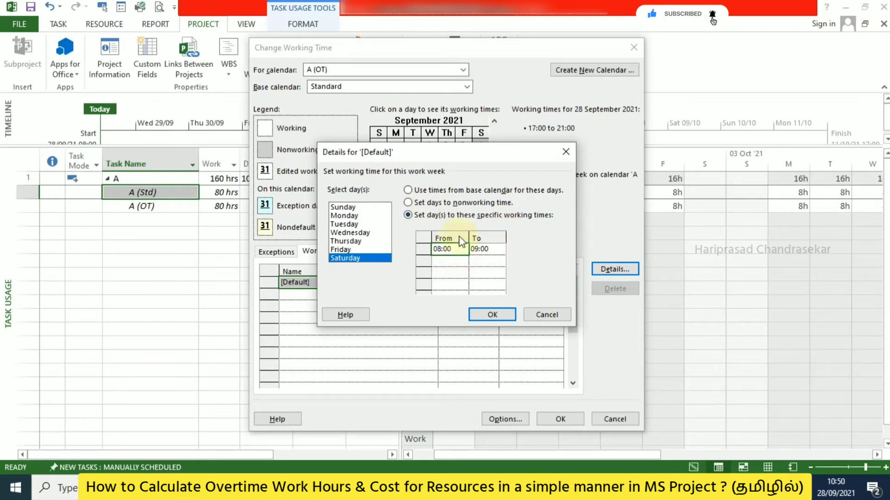
{"action": "left_click", "coordinate": [482, 248]}
{"action": "type", "text": "12"}
{"action": "left_click", "coordinate": [448, 260]}
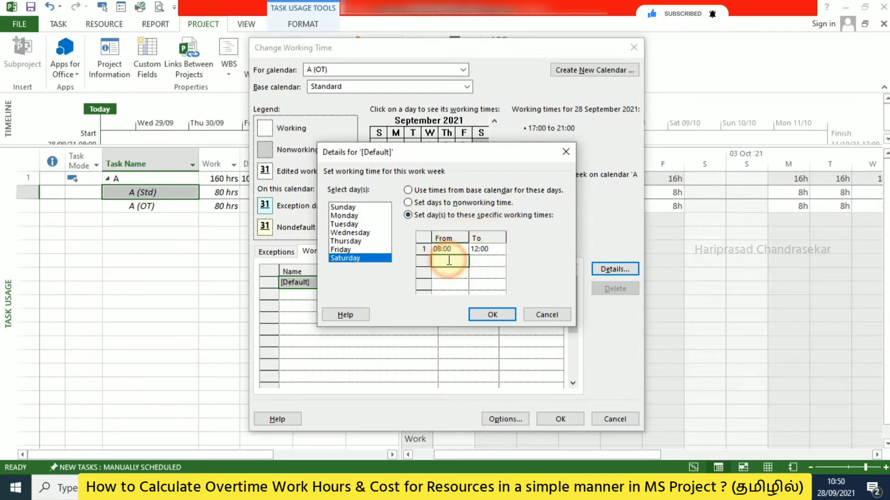
{"action": "type", "text": "13"}
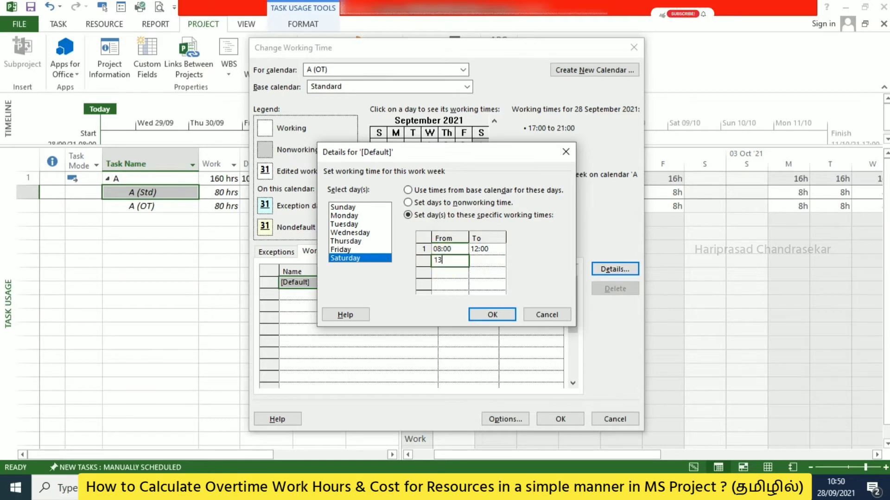
{"action": "left_click", "coordinate": [487, 260]}
{"action": "type", "text": "17"}
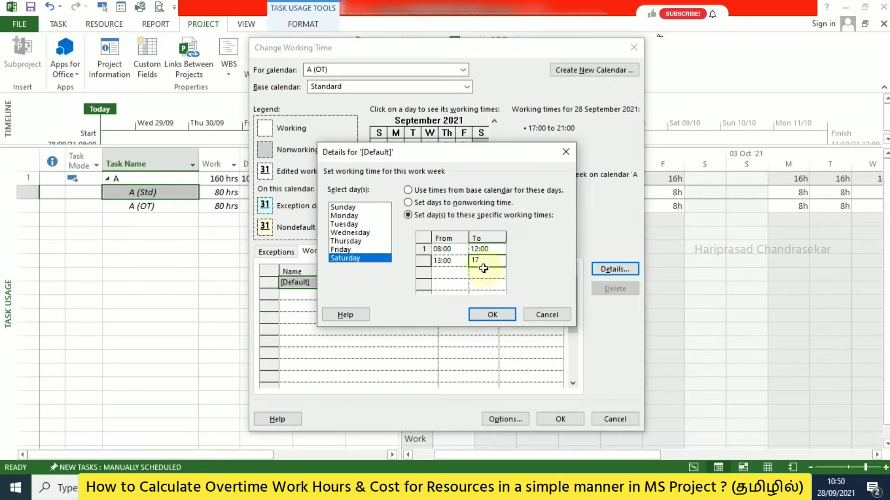
Try to add a third Saturday shift from 17:00 to 21:00, and clear that shift again.
{"action": "left_click", "coordinate": [456, 276]}
{"action": "type", "text": "17"}
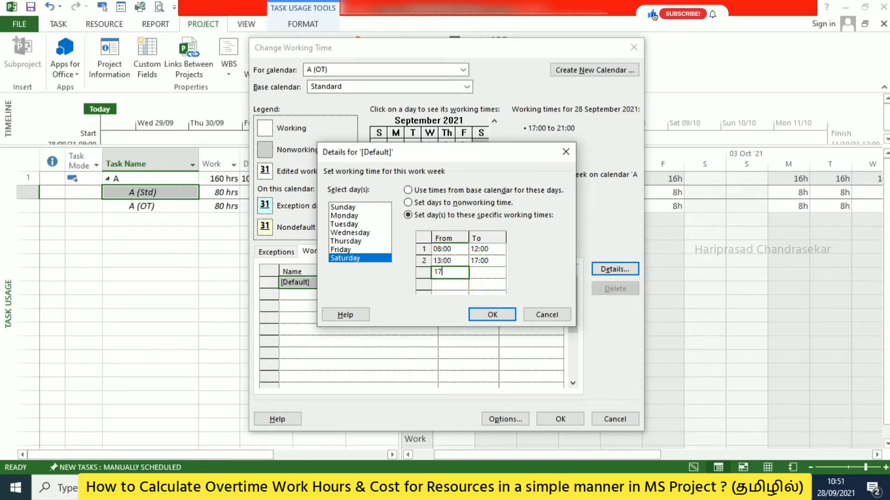
{"action": "left_click", "coordinate": [485, 272]}
{"action": "type", "text": "21"}
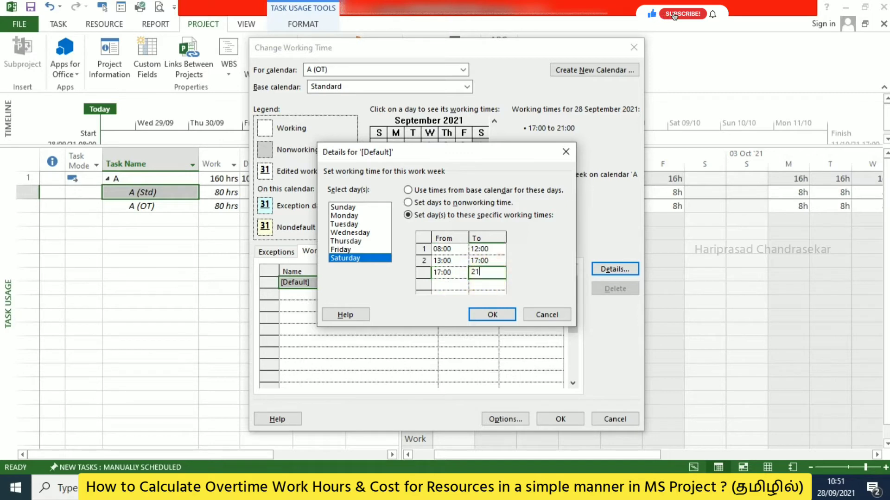
{"action": "left_click", "coordinate": [448, 284]}
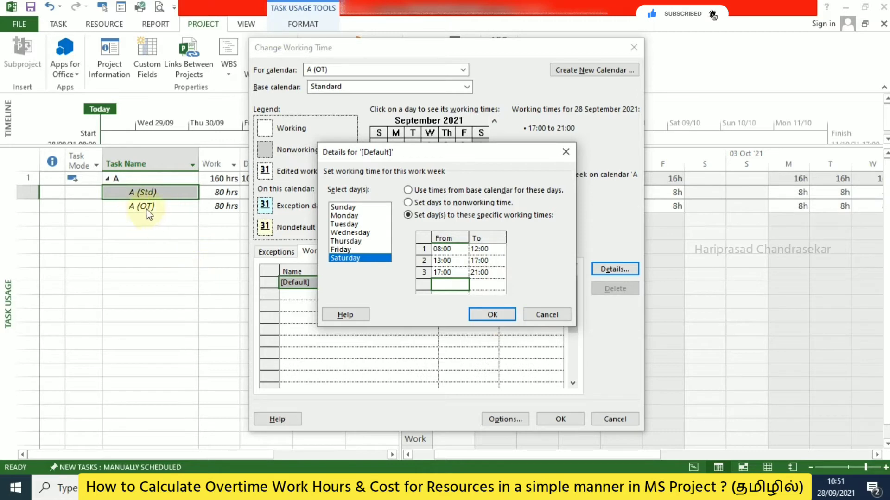
{"action": "left_click", "coordinate": [492, 314]}
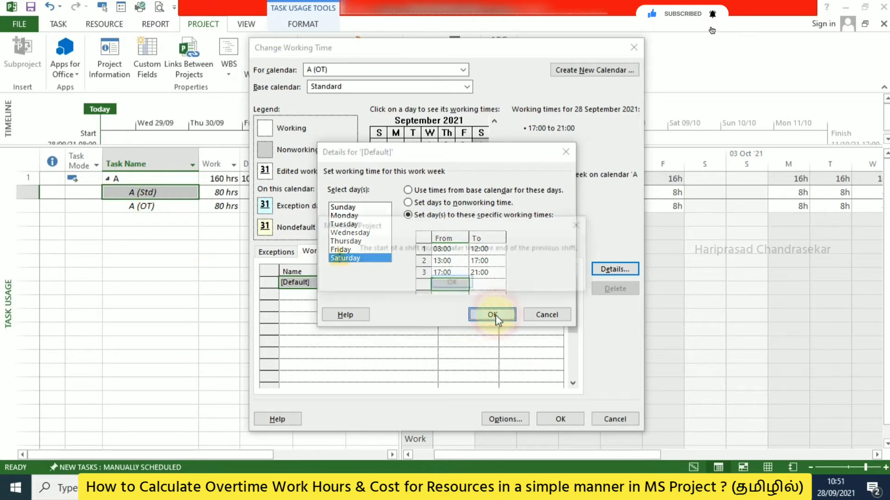
{"action": "left_click", "coordinate": [457, 288]}
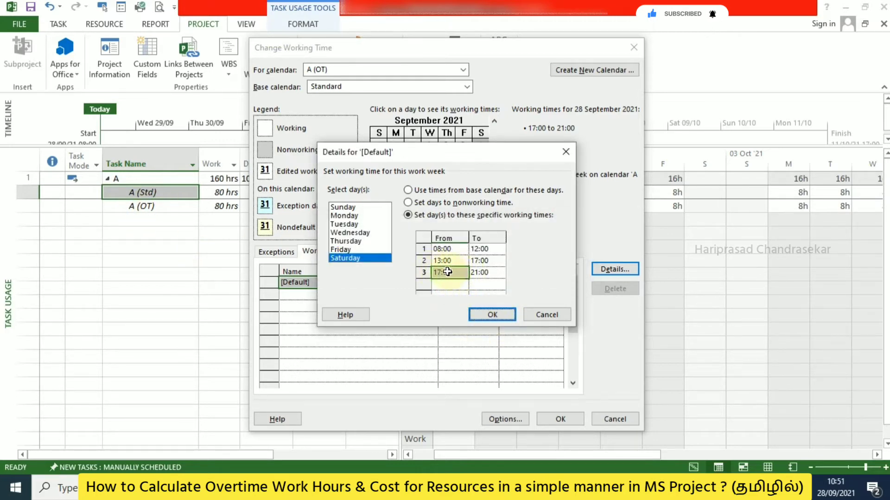
{"action": "left_click", "coordinate": [489, 274], "text": "shift"}
{"action": "key", "text": "Delete"}
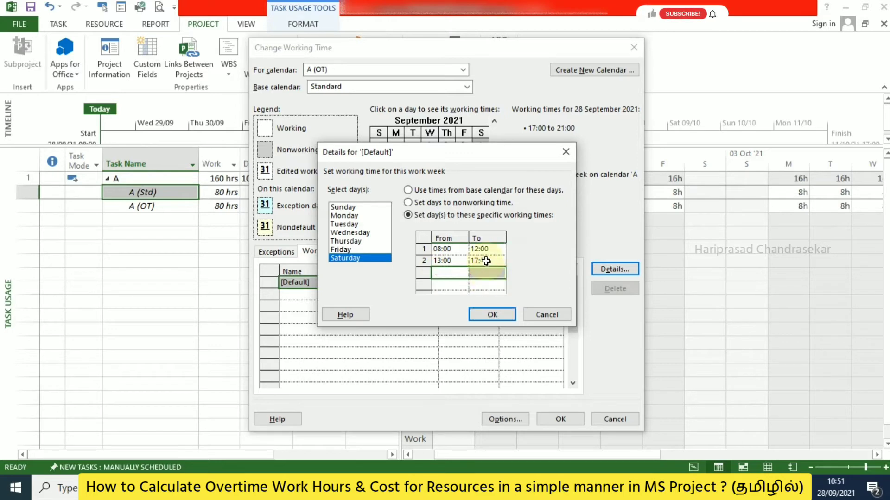
Extend the second Saturday shift to end at 21:00 and apply the A (OT) calendar changes.
{"action": "left_click", "coordinate": [485, 262]}
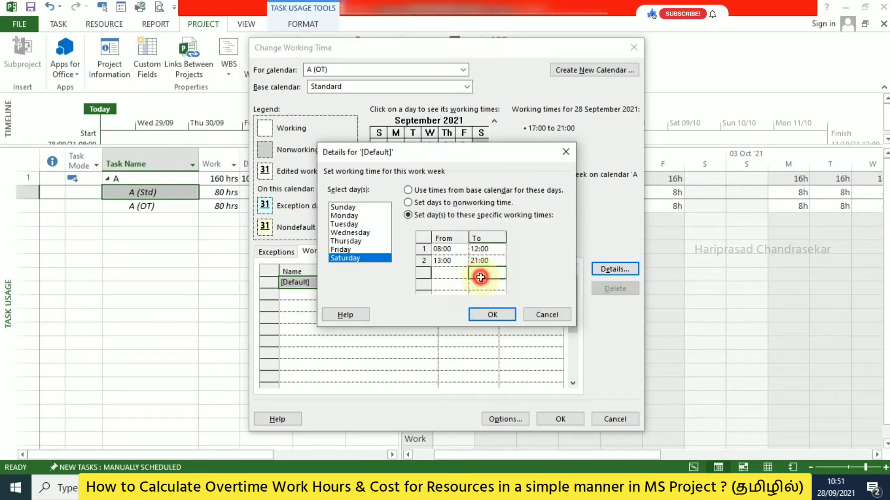
{"action": "left_click", "coordinate": [489, 314]}
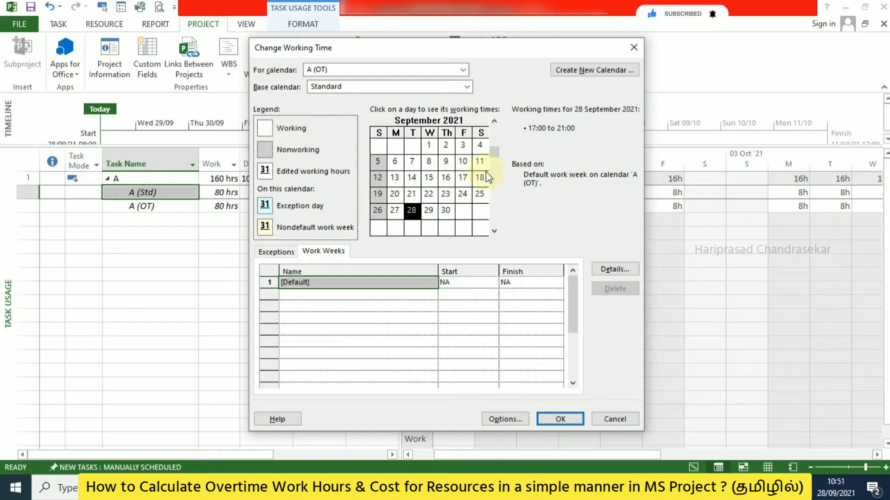
{"action": "left_click", "coordinate": [565, 417]}
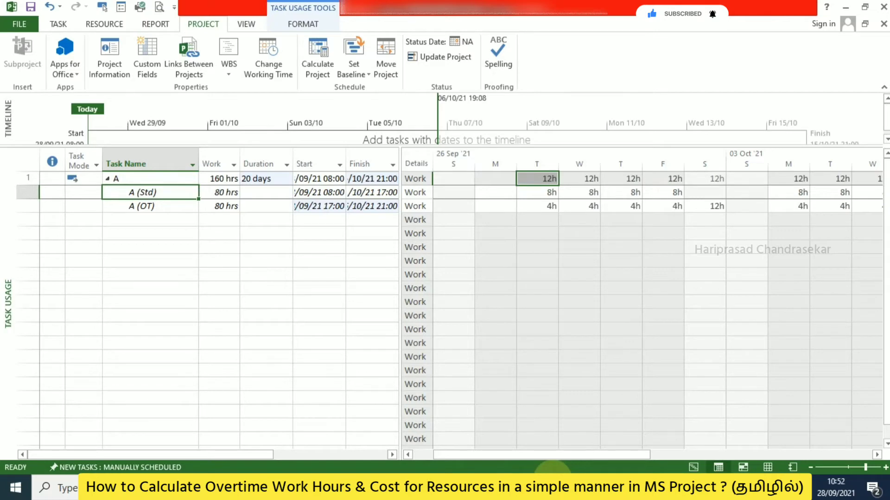
Review the calendar choices in task A's advanced task information and in the project information, discarding any changes.
{"action": "left_click", "coordinate": [166, 179]}
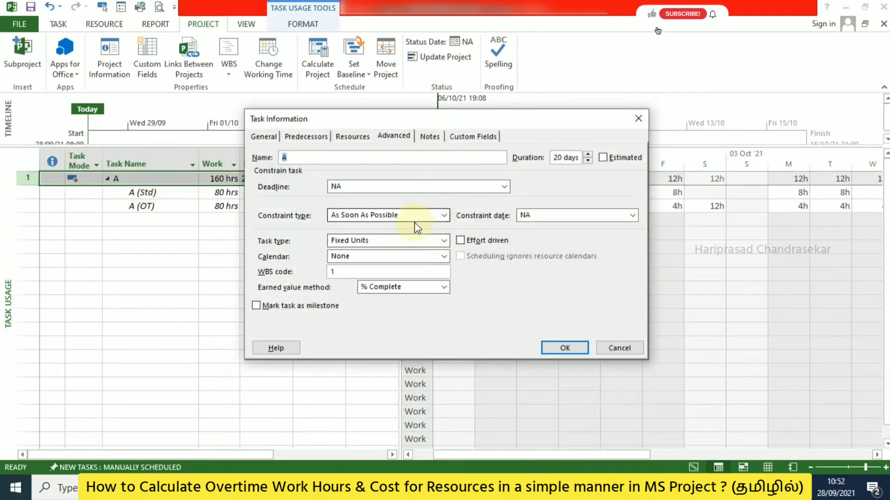
{"action": "left_click", "coordinate": [444, 256]}
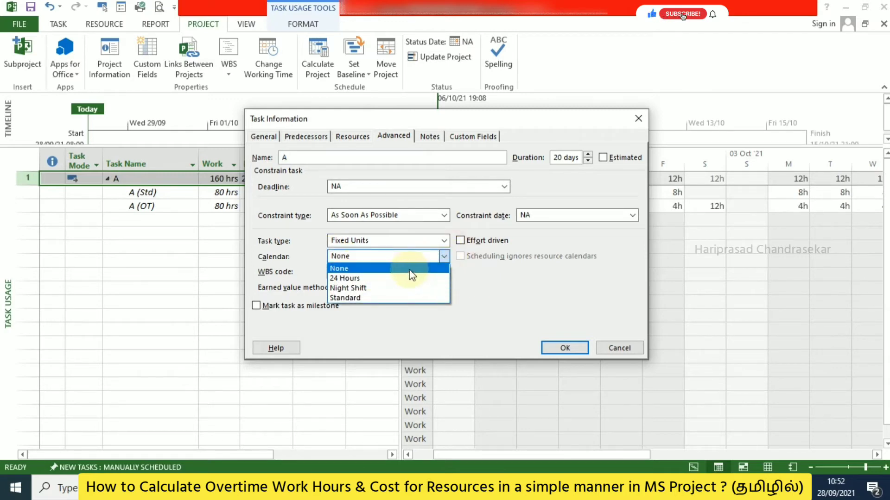
{"action": "left_click", "coordinate": [533, 285]}
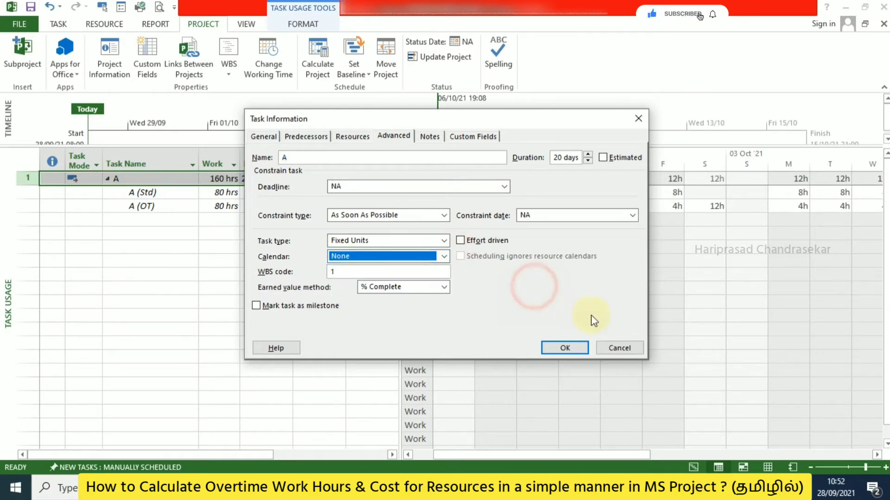
{"action": "left_click", "coordinate": [626, 350]}
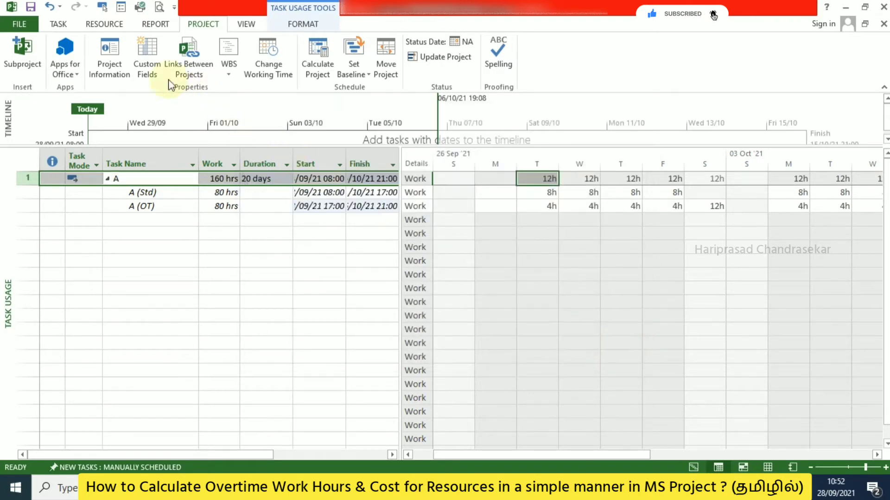
{"action": "left_click", "coordinate": [110, 61]}
{"action": "left_click", "coordinate": [633, 163]}
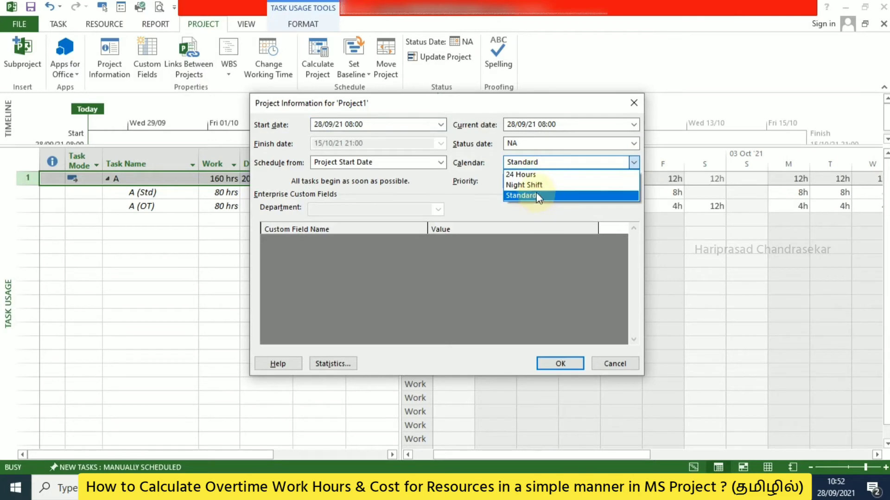
{"action": "left_click", "coordinate": [619, 365]}
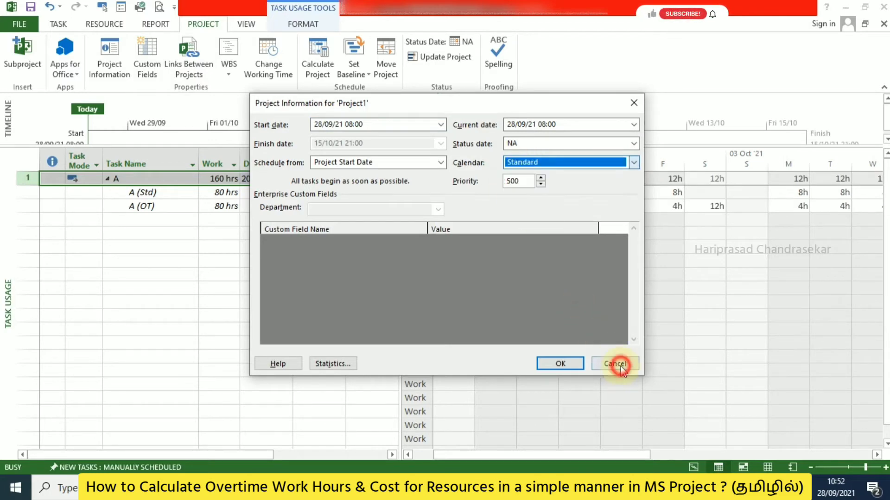
{"action": "left_click", "coordinate": [616, 364]}
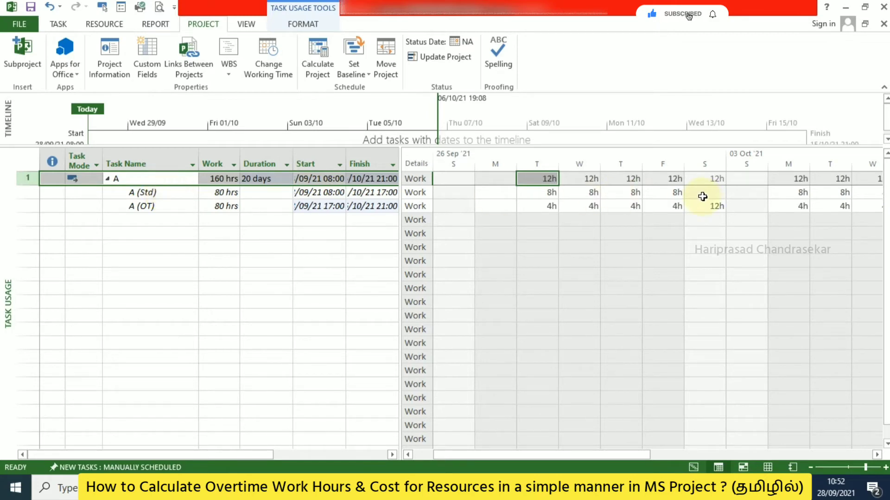
Set the task type of task A to Fixed Duration.
{"action": "left_click", "coordinate": [179, 192]}
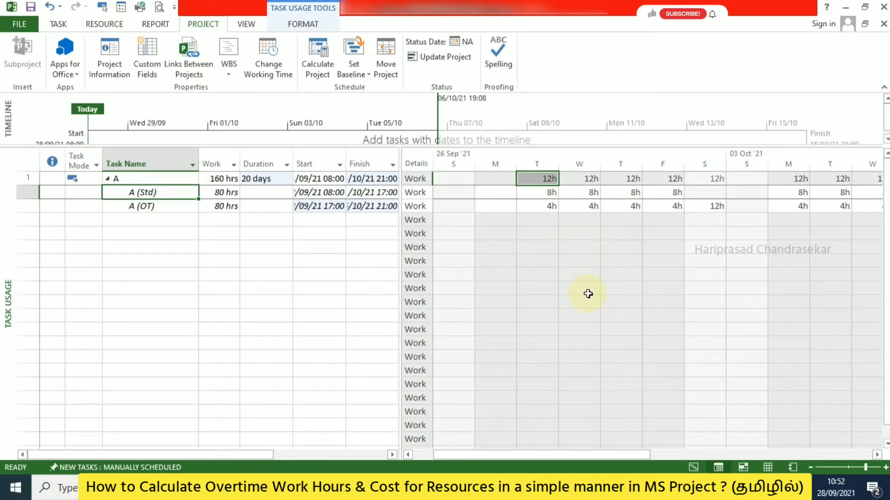
{"action": "left_click_drag", "start_coordinate": [601, 454], "coordinate": [852, 429]}
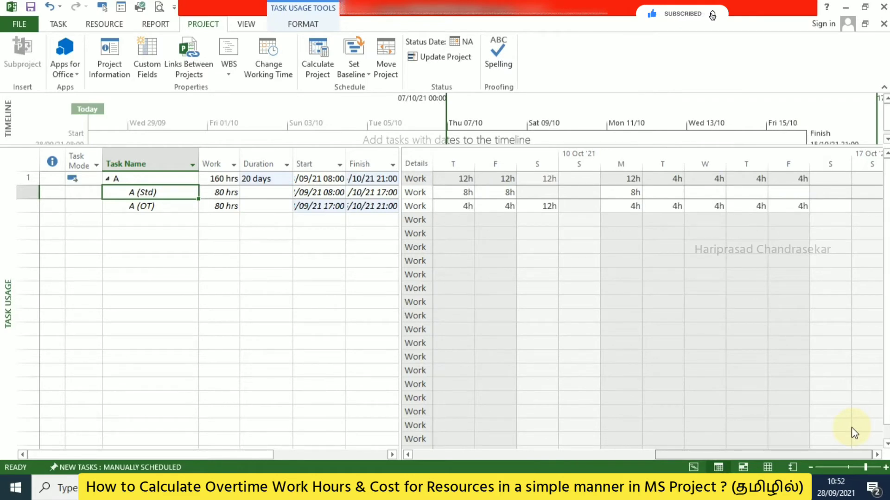
{"action": "left_click", "coordinate": [260, 179]}
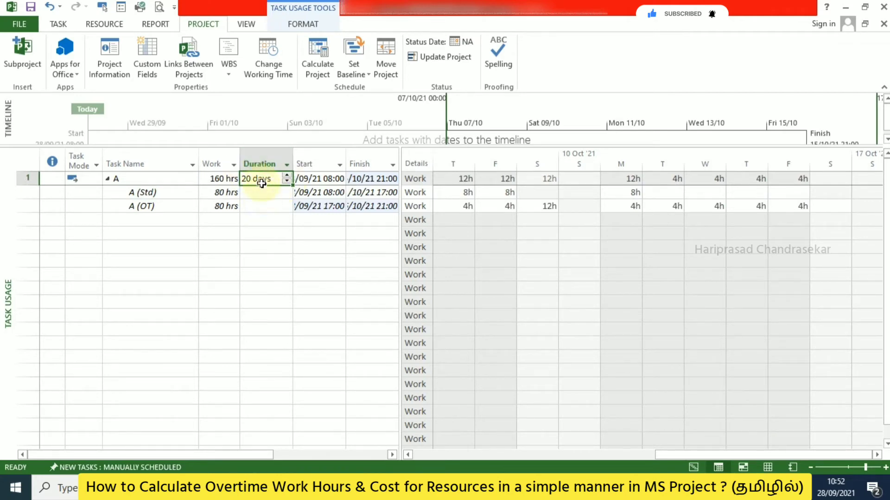
{"action": "left_click", "coordinate": [163, 181]}
{"action": "double_click", "coordinate": [163, 182]}
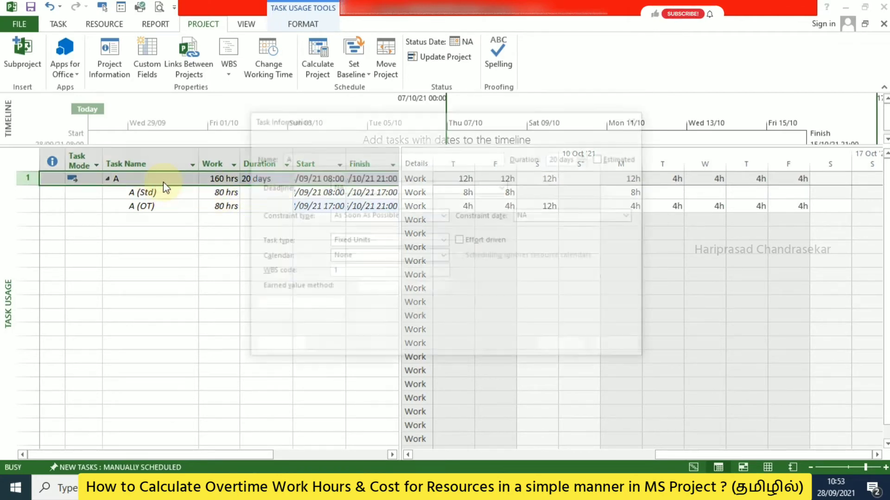
{"action": "left_click", "coordinate": [443, 240]}
{"action": "left_click", "coordinate": [354, 253]}
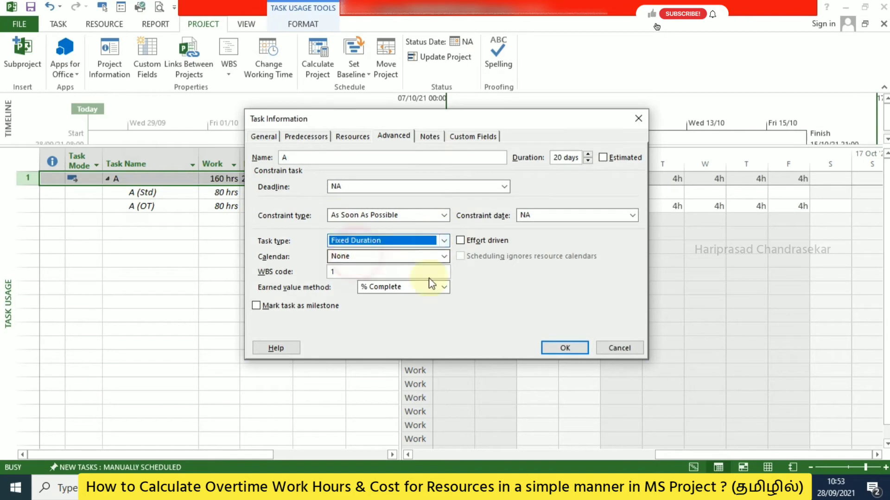
{"action": "left_click", "coordinate": [567, 348]}
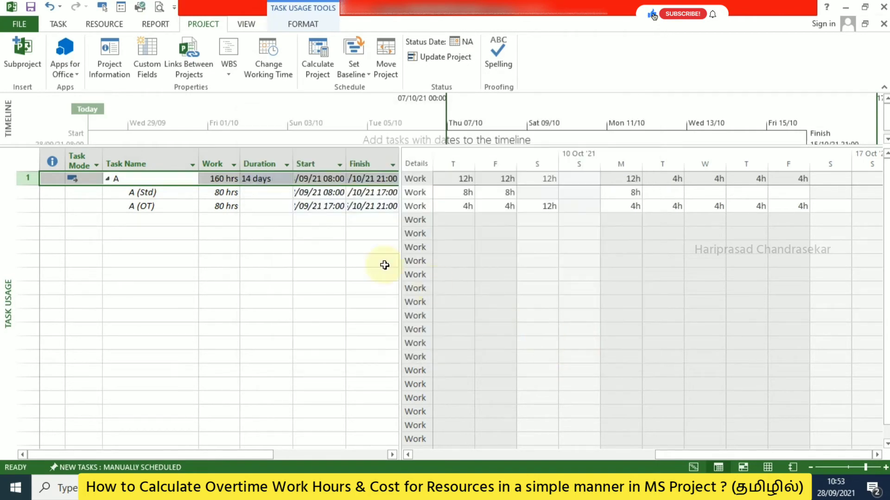
Set the duration of task A to 10 days.
{"action": "left_click", "coordinate": [254, 179]}
{"action": "type", "text": "10"}
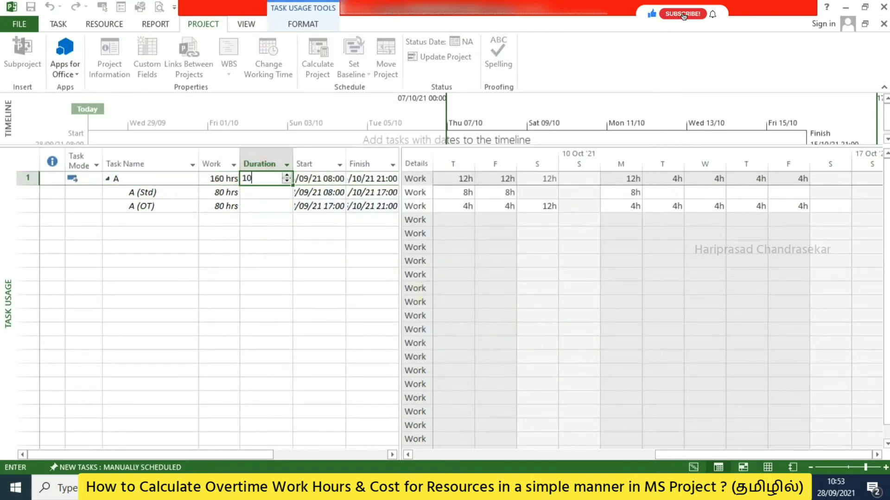
{"action": "key", "text": "Return"}
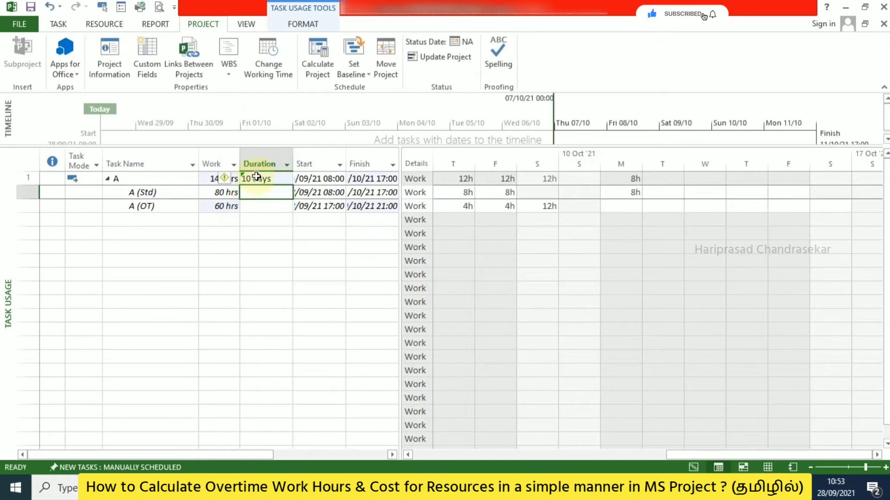
{"action": "left_click", "coordinate": [256, 176]}
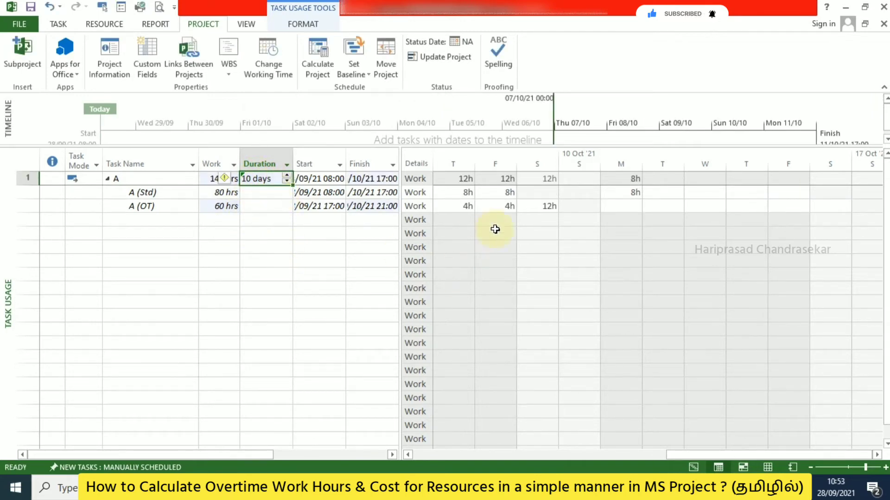
Examine the daily work hours of A (Std) and A (OT) across all weeks of task A, including the Saturdays.
{"action": "left_click_drag", "start_coordinate": [695, 455], "coordinate": [448, 455]}
{"action": "left_click", "coordinate": [569, 193]}
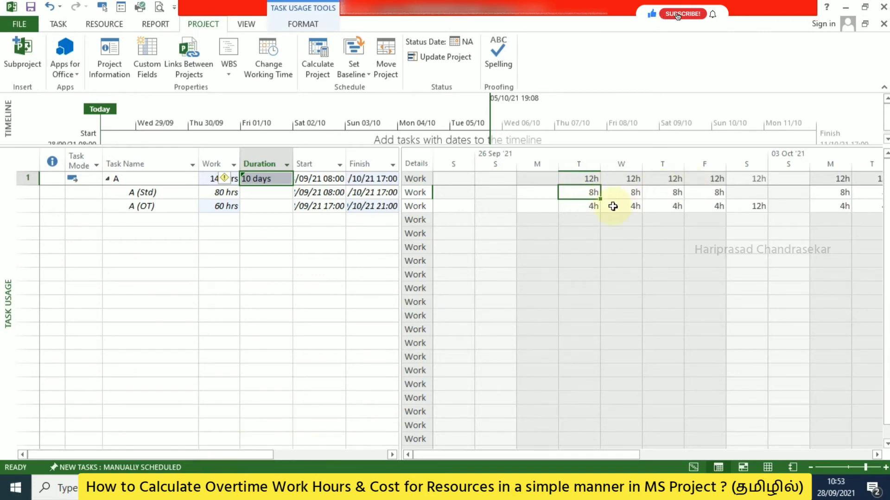
{"action": "left_click", "coordinate": [759, 206]}
{"action": "left_click_drag", "start_coordinate": [627, 453], "coordinate": [780, 431]}
{"action": "left_click", "coordinate": [551, 191]}
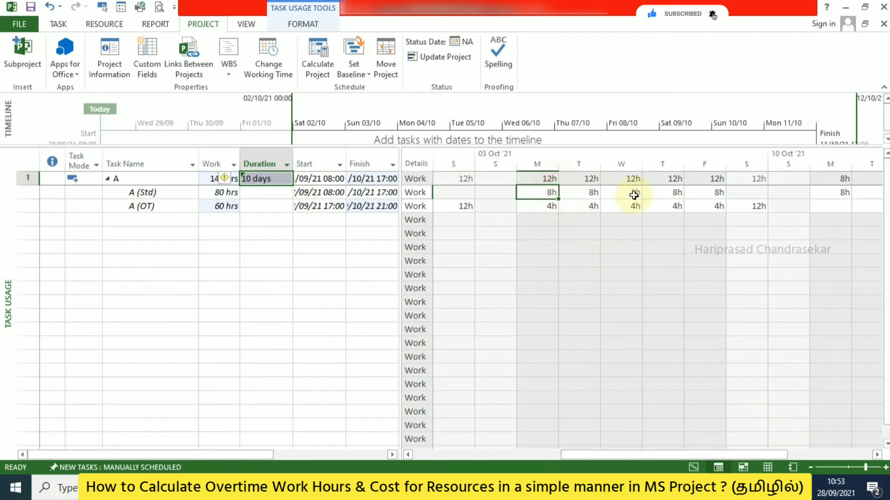
{"action": "left_click_drag", "start_coordinate": [648, 454], "coordinate": [725, 450]}
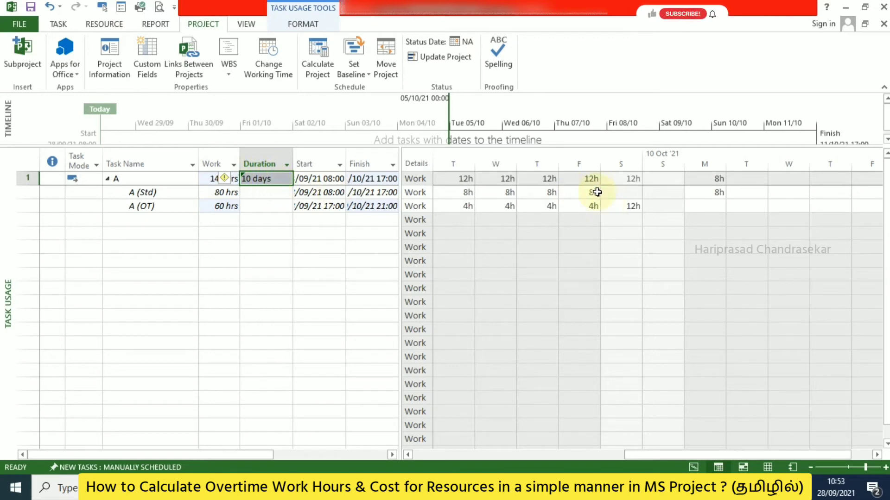
{"action": "left_click", "coordinate": [627, 206]}
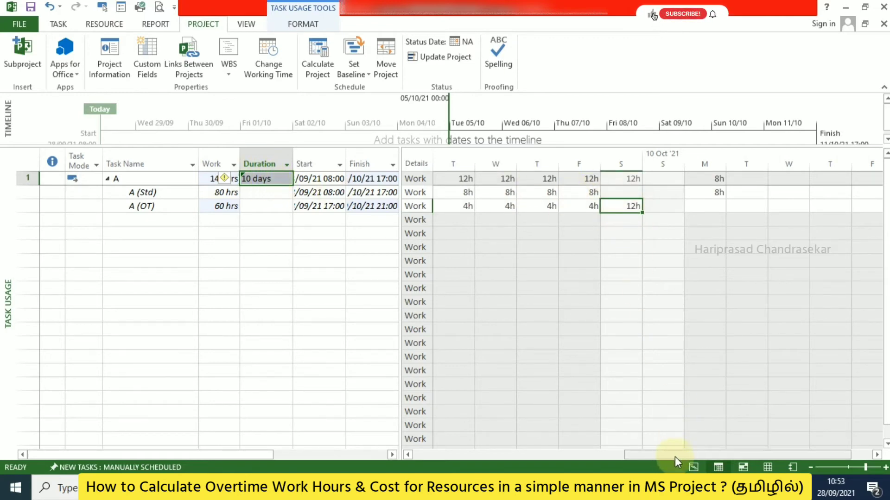
{"action": "left_click_drag", "start_coordinate": [674, 457], "coordinate": [527, 454]}
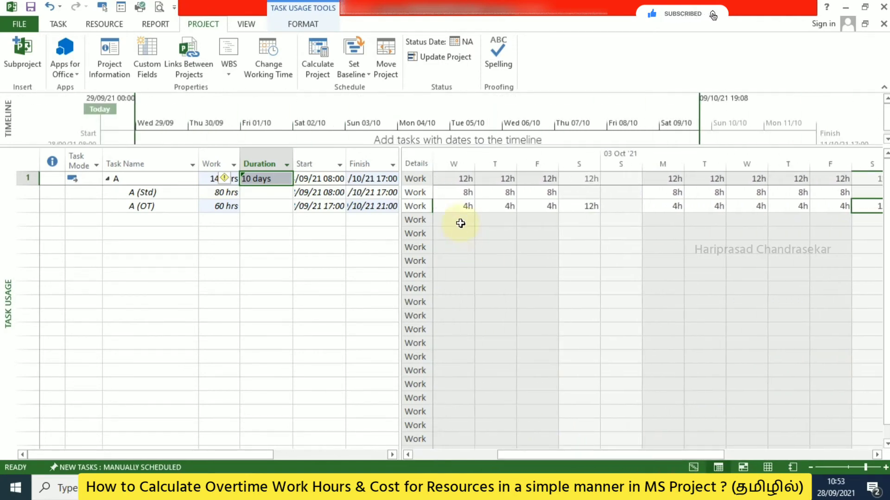
{"action": "left_click_drag", "start_coordinate": [694, 456], "coordinate": [756, 456]}
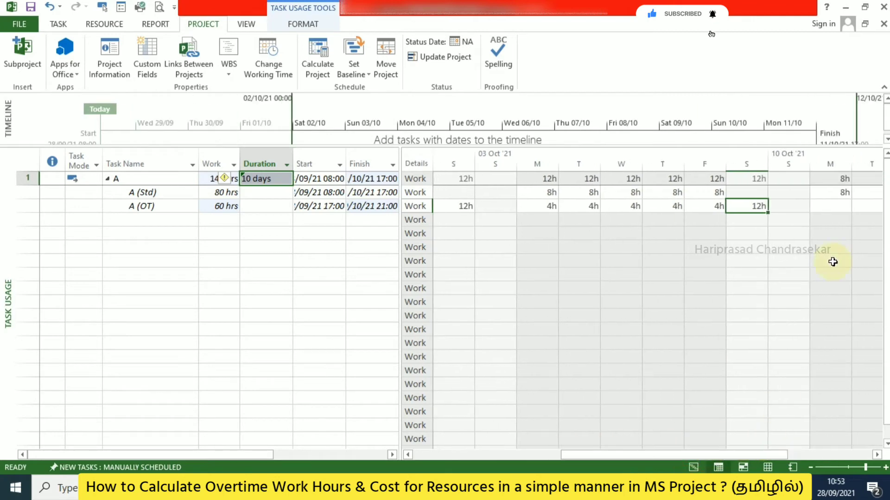
Enter 4 hours of work for A (OT) on Monday 11 October and check the assignment's indicator.
{"action": "left_click", "coordinate": [832, 205]}
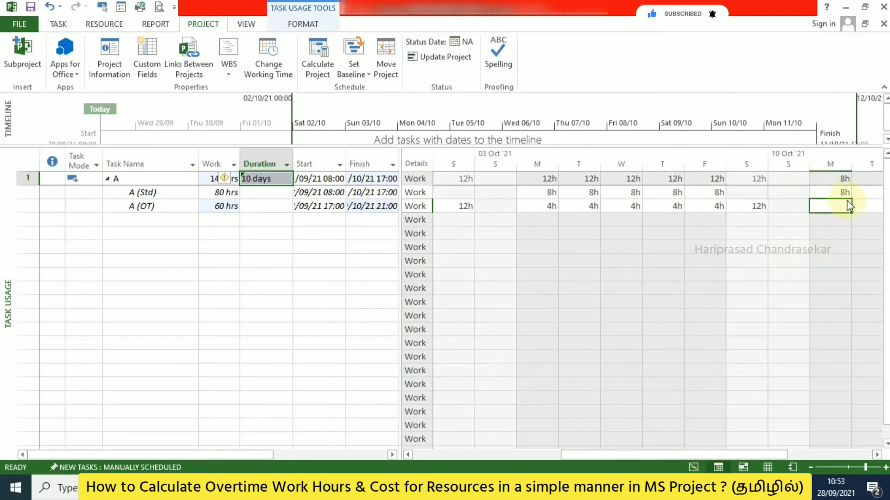
{"action": "left_click_drag", "start_coordinate": [671, 455], "coordinate": [729, 454]}
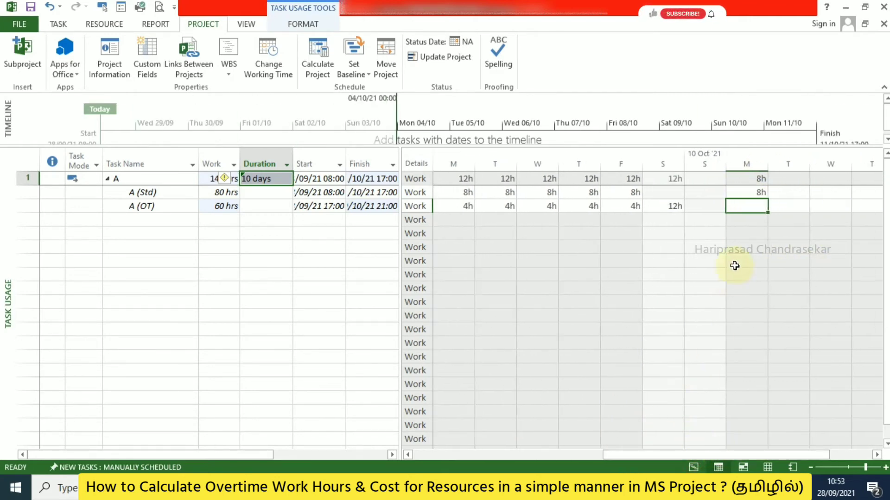
{"action": "type", "text": "4"}
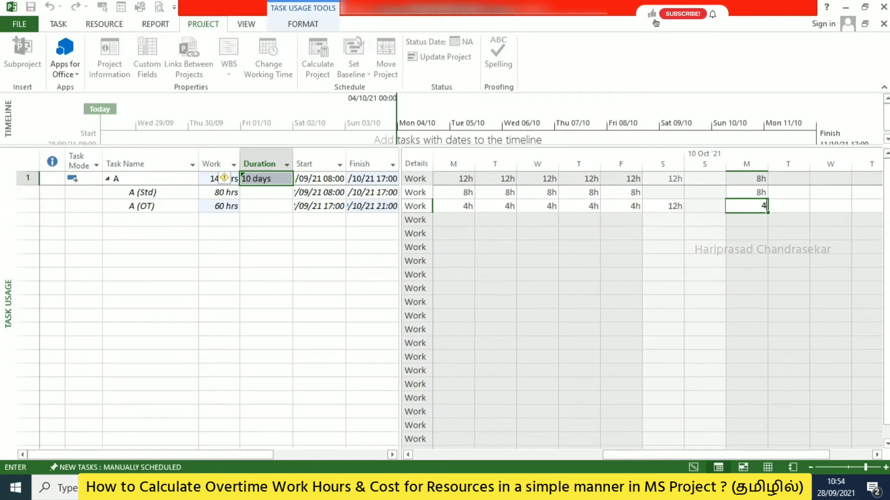
{"action": "key", "text": "Return"}
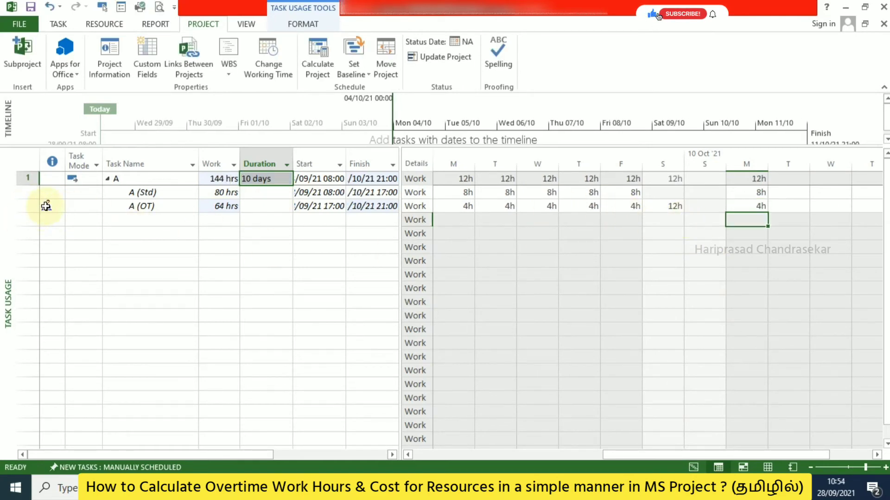
{"action": "mouse_move", "coordinate": [46, 207]}
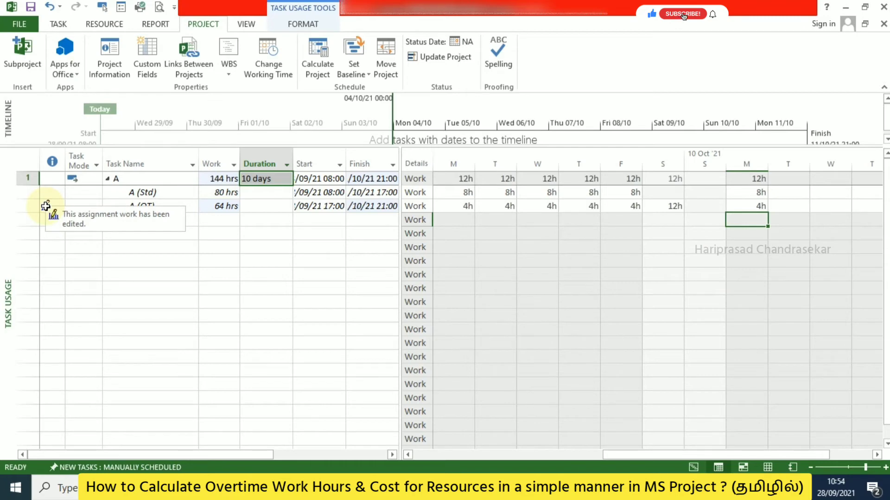
{"action": "left_click", "coordinate": [753, 207]}
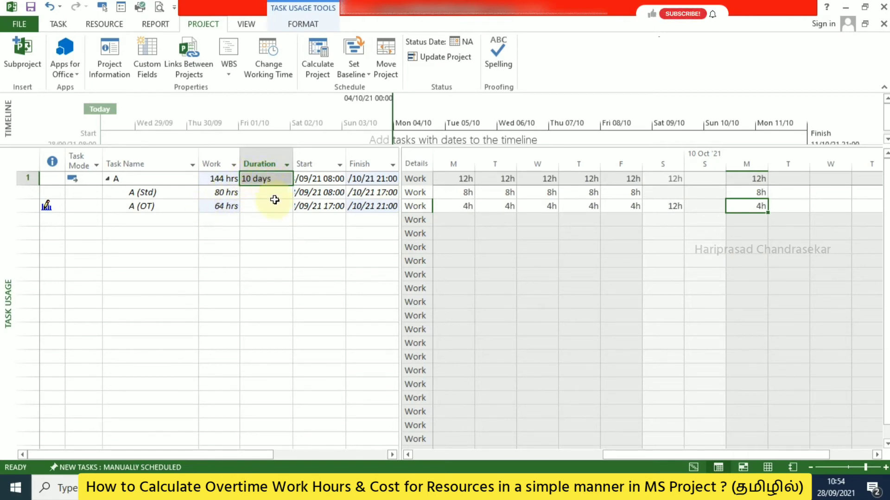
{"action": "type", "text": "15"}
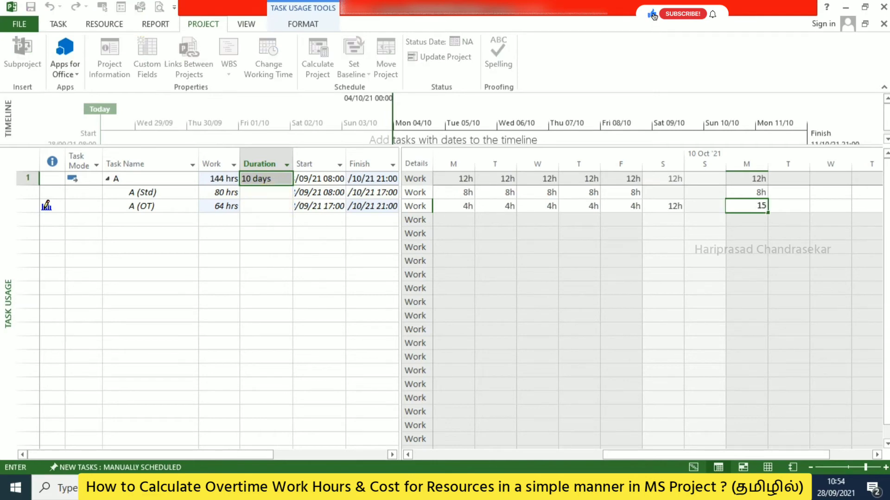
{"action": "key", "text": "Escape"}
Set the duration of task A to 15 days.
{"action": "left_click", "coordinate": [260, 179]}
{"action": "type", "text": "15"}
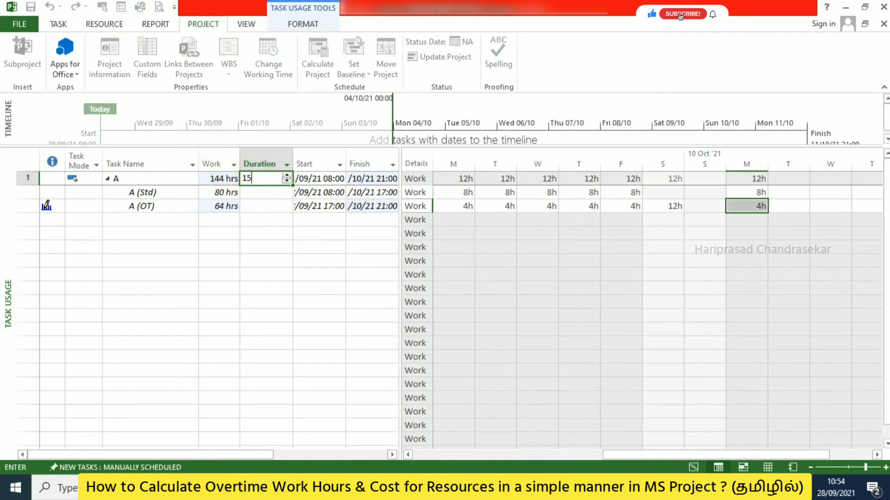
{"action": "key", "text": "Return"}
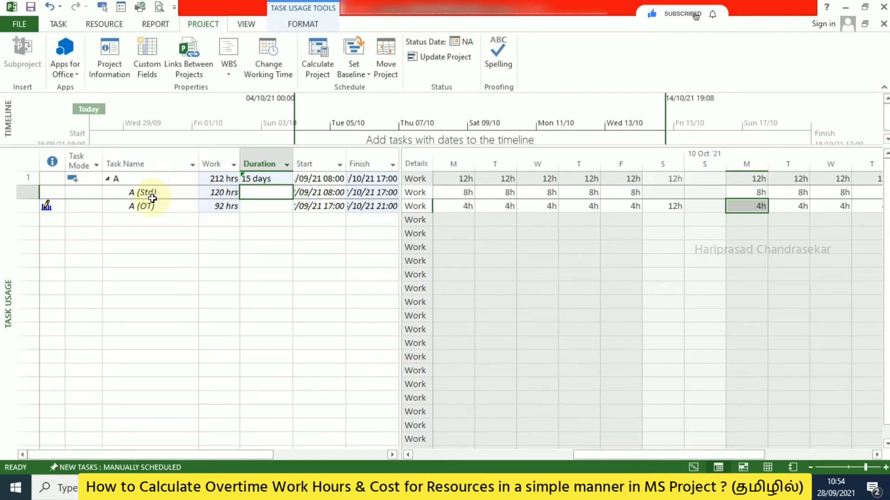
Enter 4 hours of work for A (OT) on Monday 18 October.
{"action": "left_click_drag", "start_coordinate": [595, 454], "coordinate": [750, 452]}
{"action": "left_click", "coordinate": [793, 207]}
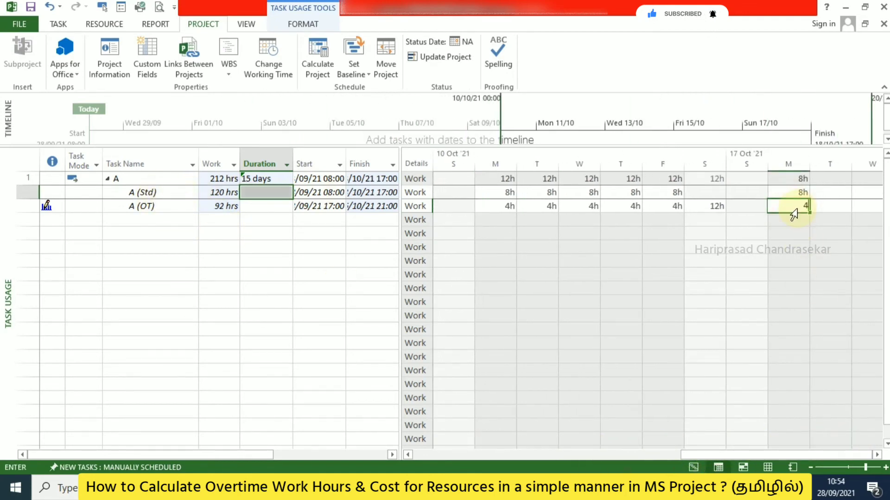
{"action": "key", "text": "Return"}
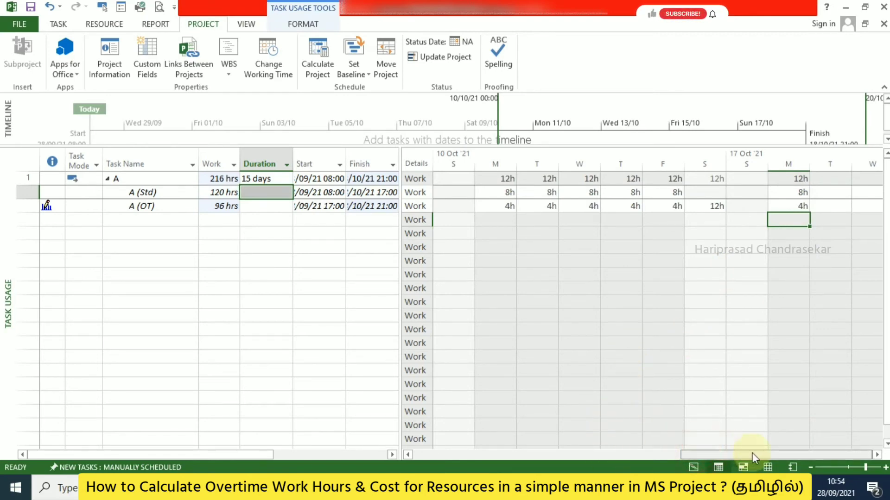
{"action": "left_click", "coordinate": [796, 208]}
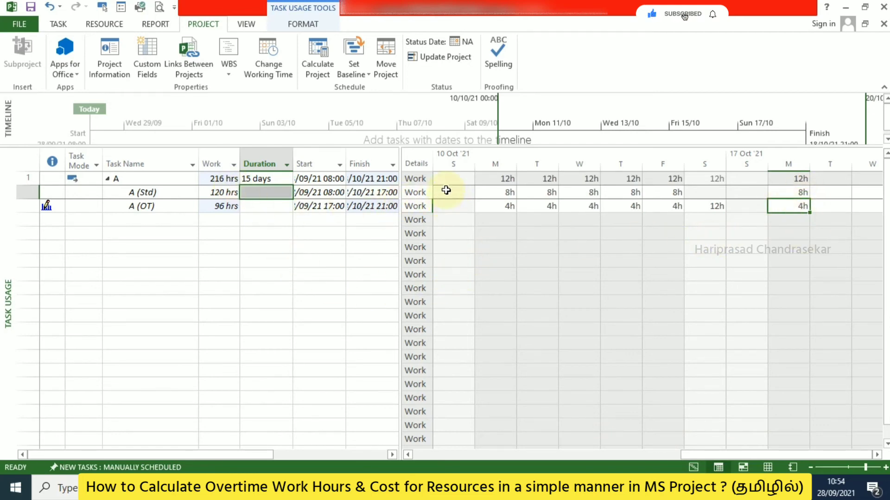
Show Cost details along with Work in the timephased grid and check the daily costs of A (Std) and A (OT).
{"action": "right_click", "coordinate": [487, 241]}
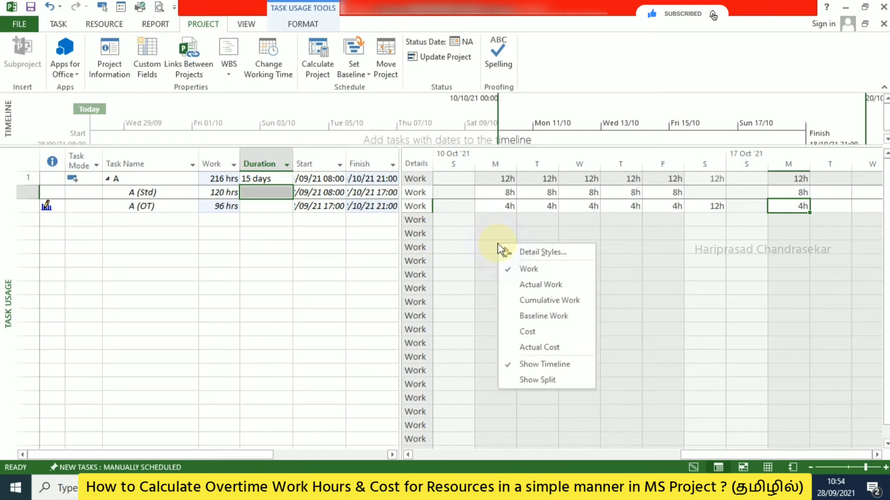
{"action": "left_click", "coordinate": [526, 331]}
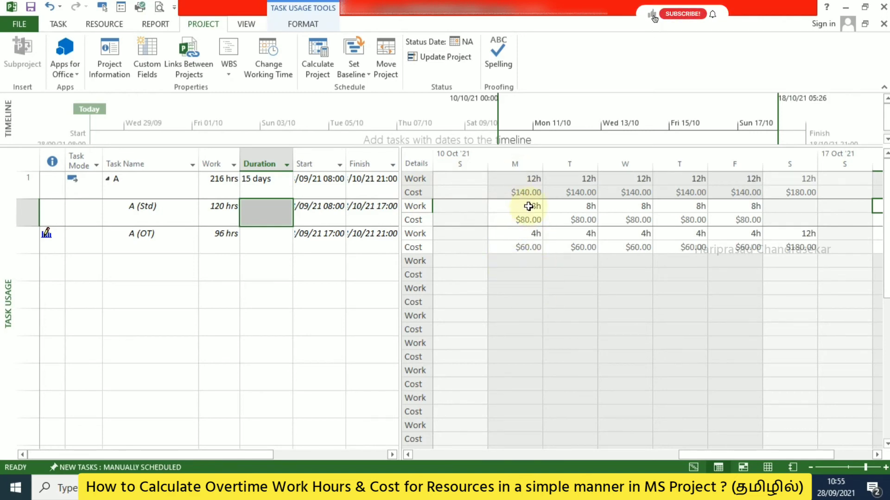
{"action": "left_click", "coordinate": [531, 220]}
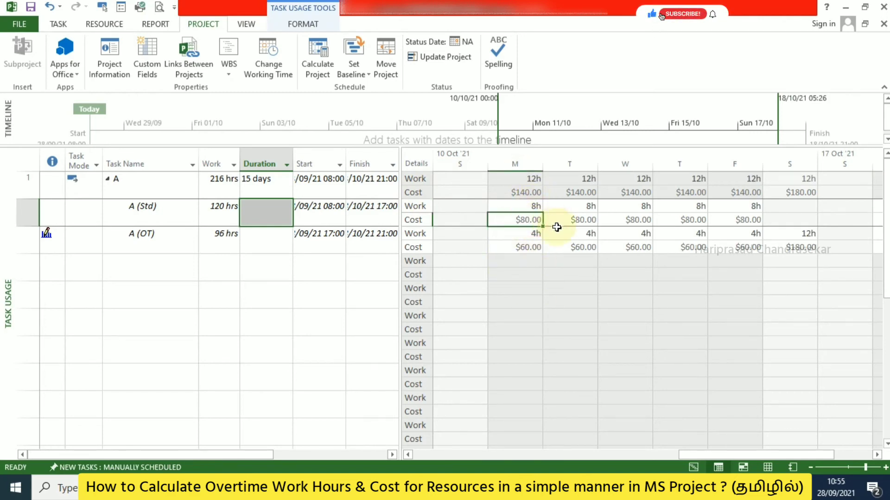
{"action": "left_click", "coordinate": [528, 246]}
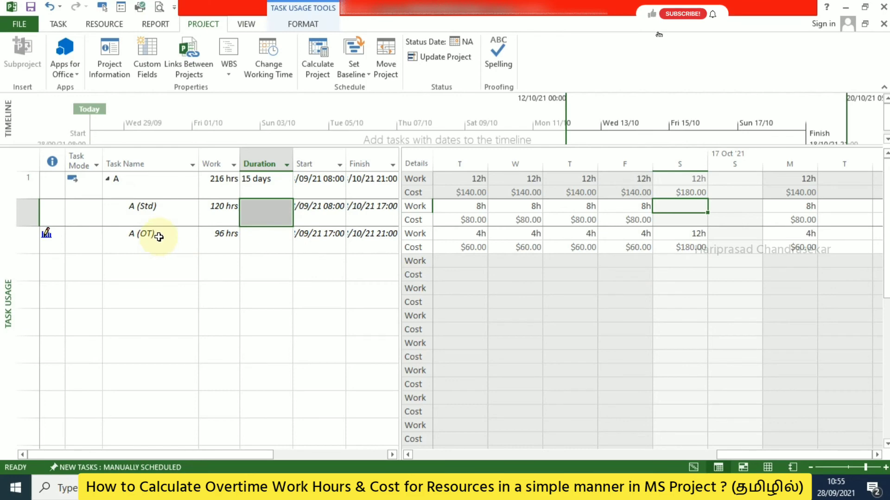
{"action": "left_click", "coordinate": [223, 246]}
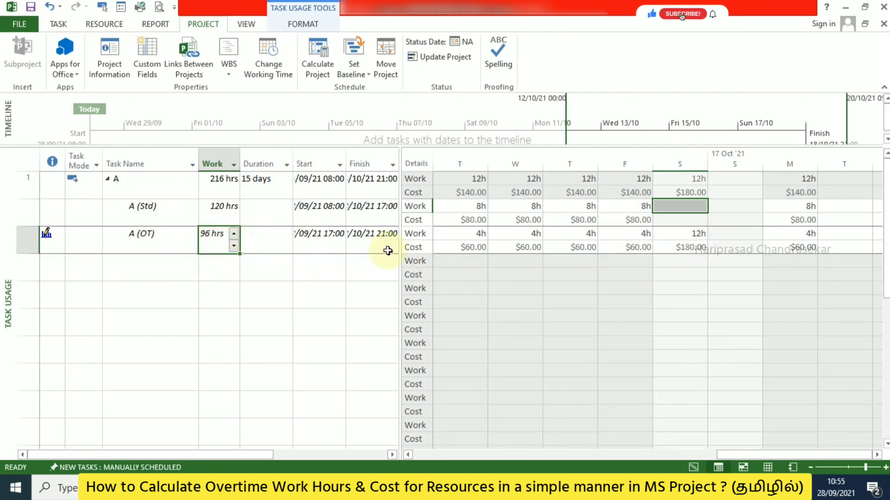
Insert a Cost column before the Duration column in the task usage table.
{"action": "right_click", "coordinate": [268, 163]}
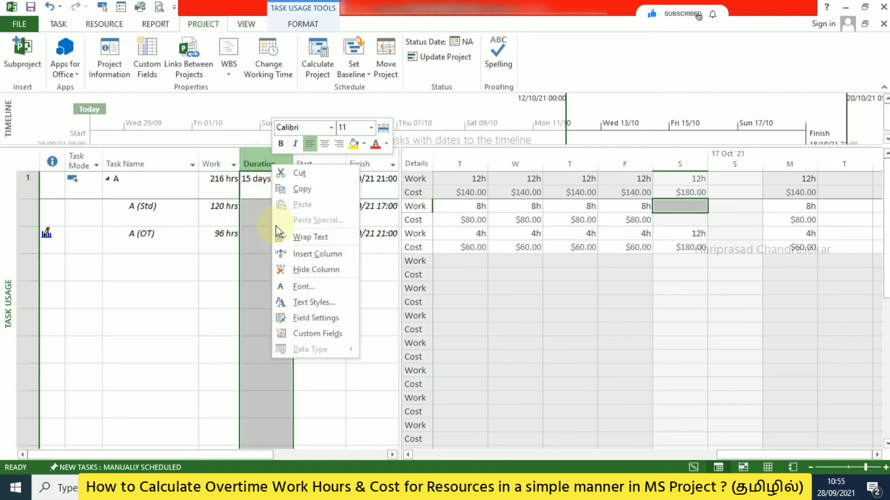
{"action": "left_click", "coordinate": [301, 257]}
{"action": "scroll", "coordinate": [278, 301], "scroll_direction": "down", "scroll_amount": 5}
{"action": "type", "text": "confirmed"}
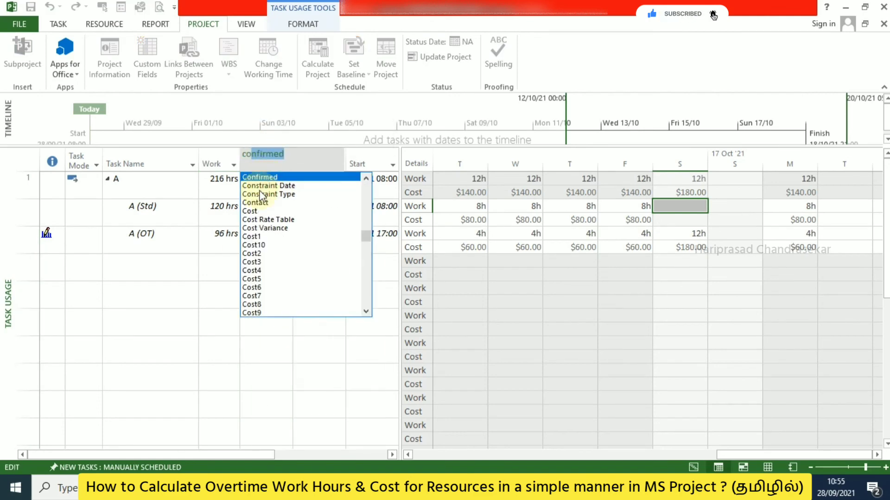
{"action": "left_click", "coordinate": [257, 211]}
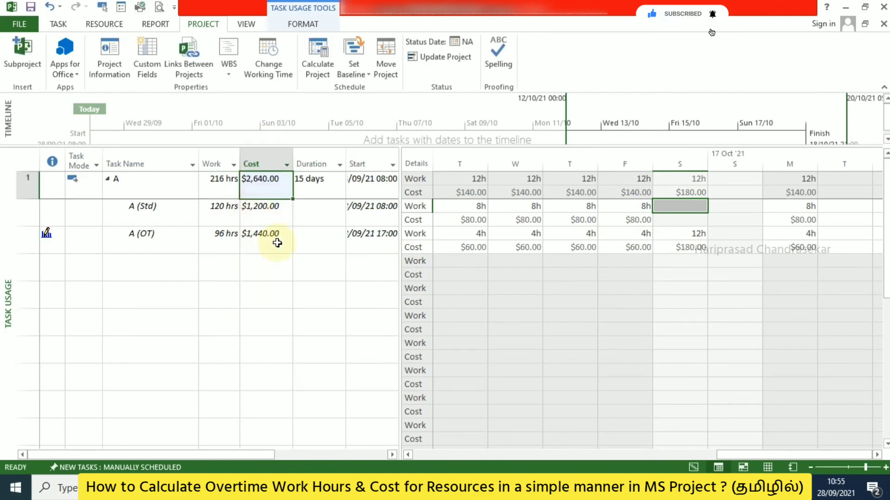
Review the total work and cost of A (OT), A (Std) and task A in the usage table.
{"action": "left_click", "coordinate": [220, 244]}
{"action": "left_click", "coordinate": [257, 238]}
{"action": "left_click", "coordinate": [216, 212]}
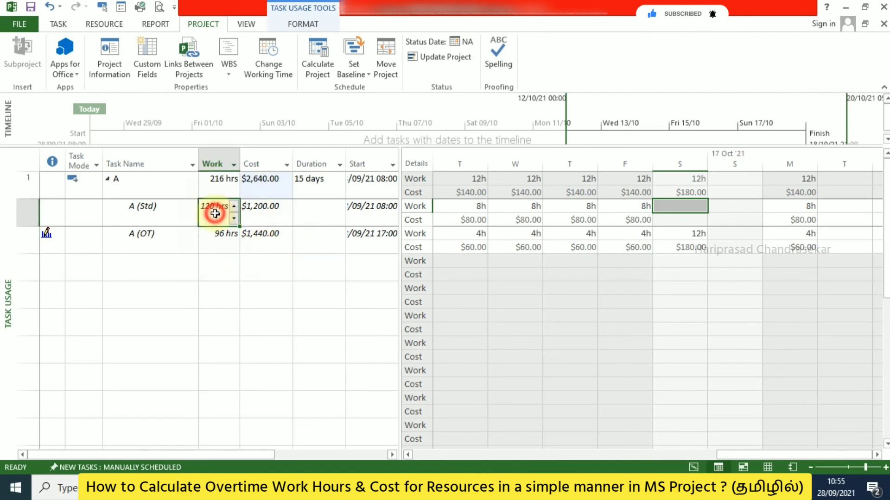
{"action": "left_click", "coordinate": [270, 209]}
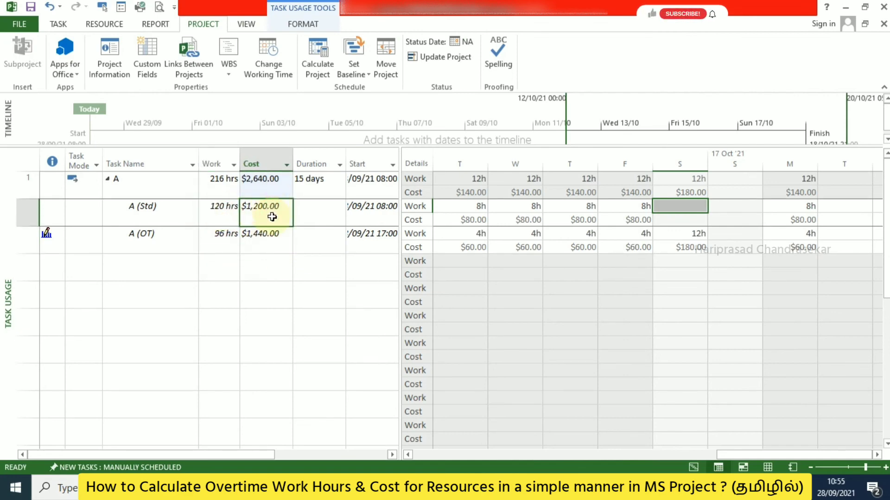
{"action": "left_click", "coordinate": [217, 180]}
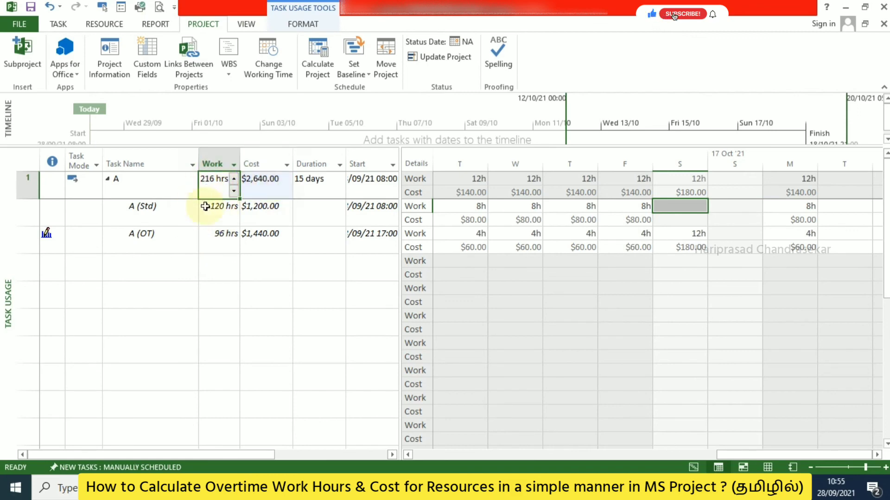
{"action": "left_click", "coordinate": [255, 182]}
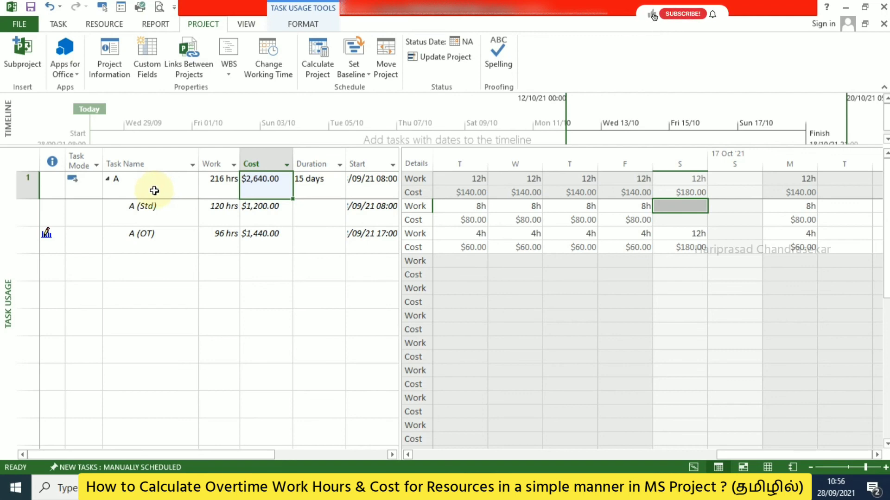
{"action": "left_click", "coordinate": [156, 215]}
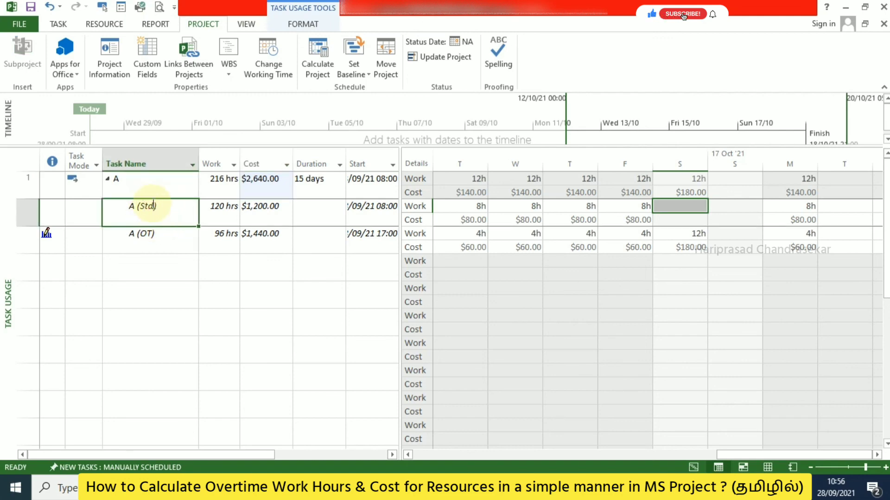
{"action": "left_click", "coordinate": [149, 242]}
{"action": "left_click", "coordinate": [157, 210]}
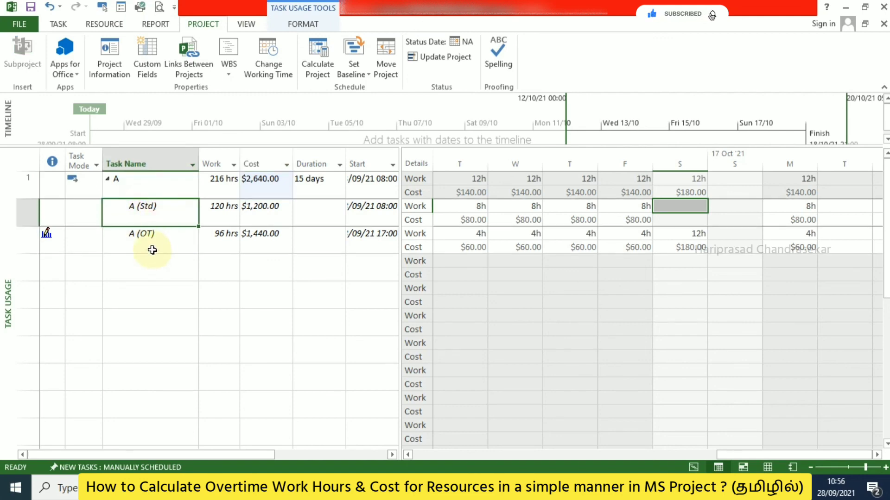